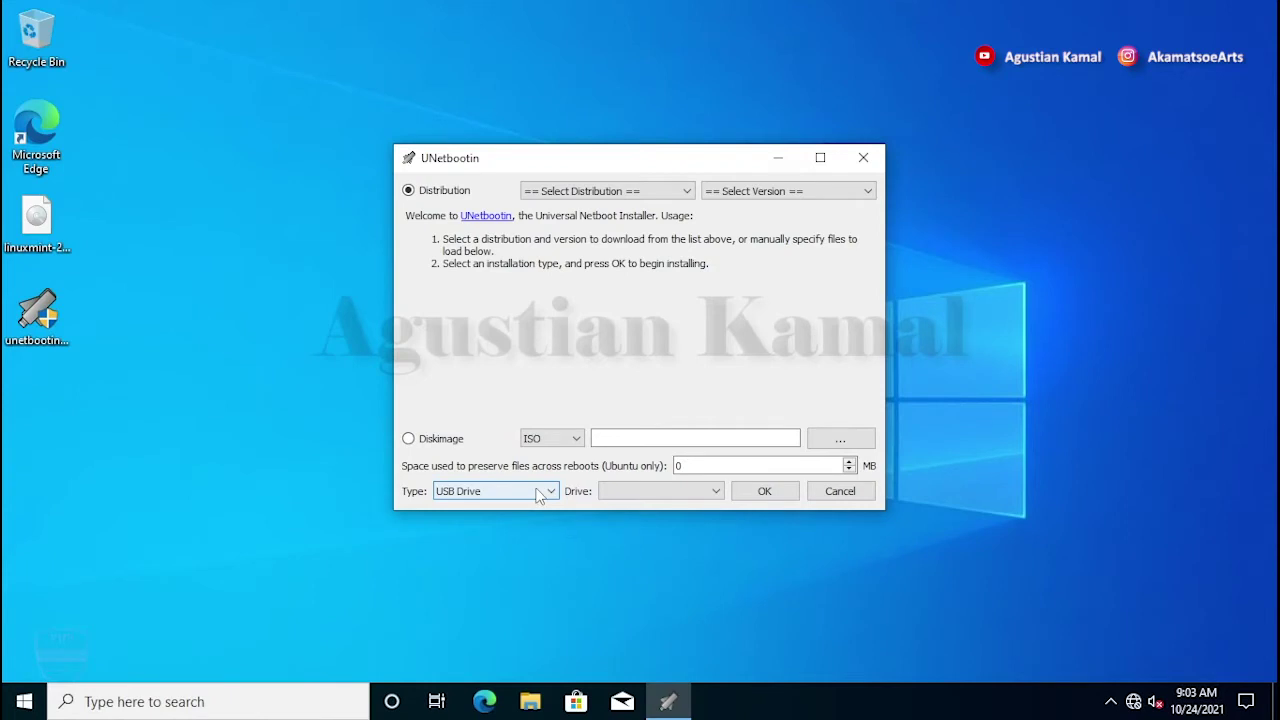
- Load linuxmint-20.2-cinnamon-64bit.iso from the Desktop as UNetbootin's disk image source
left_click(409, 440)
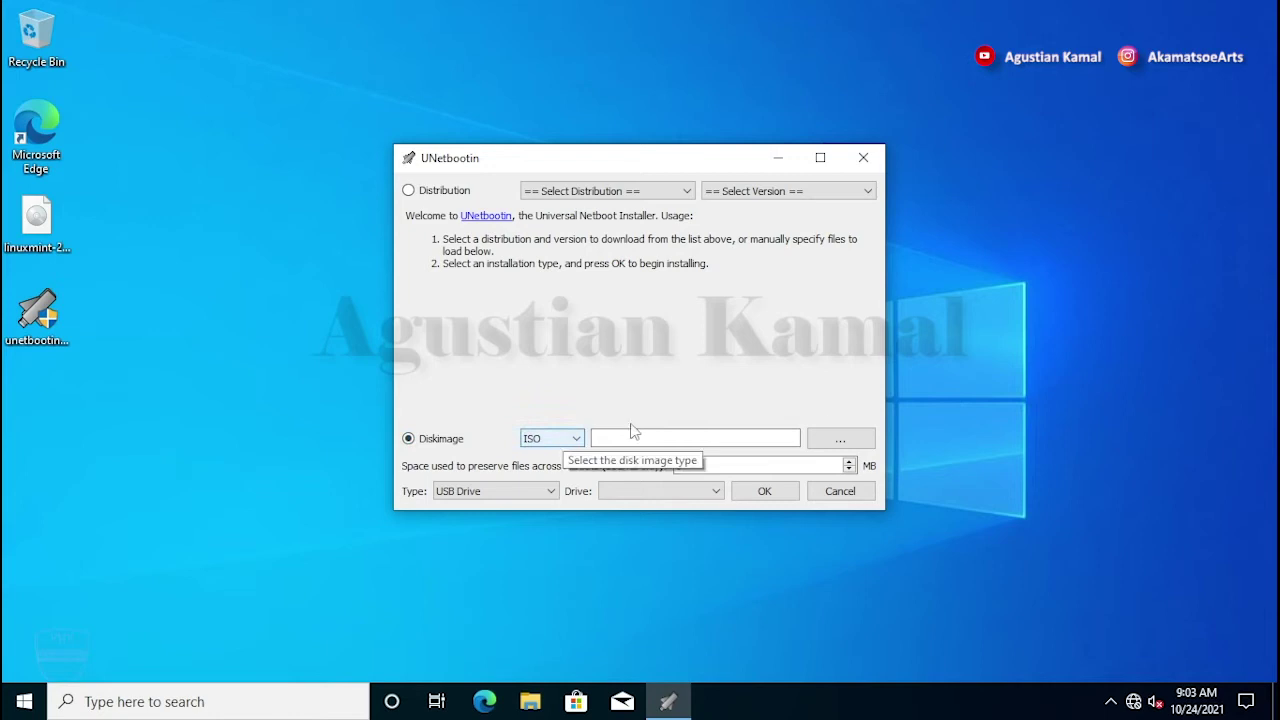
left_click(858, 445)
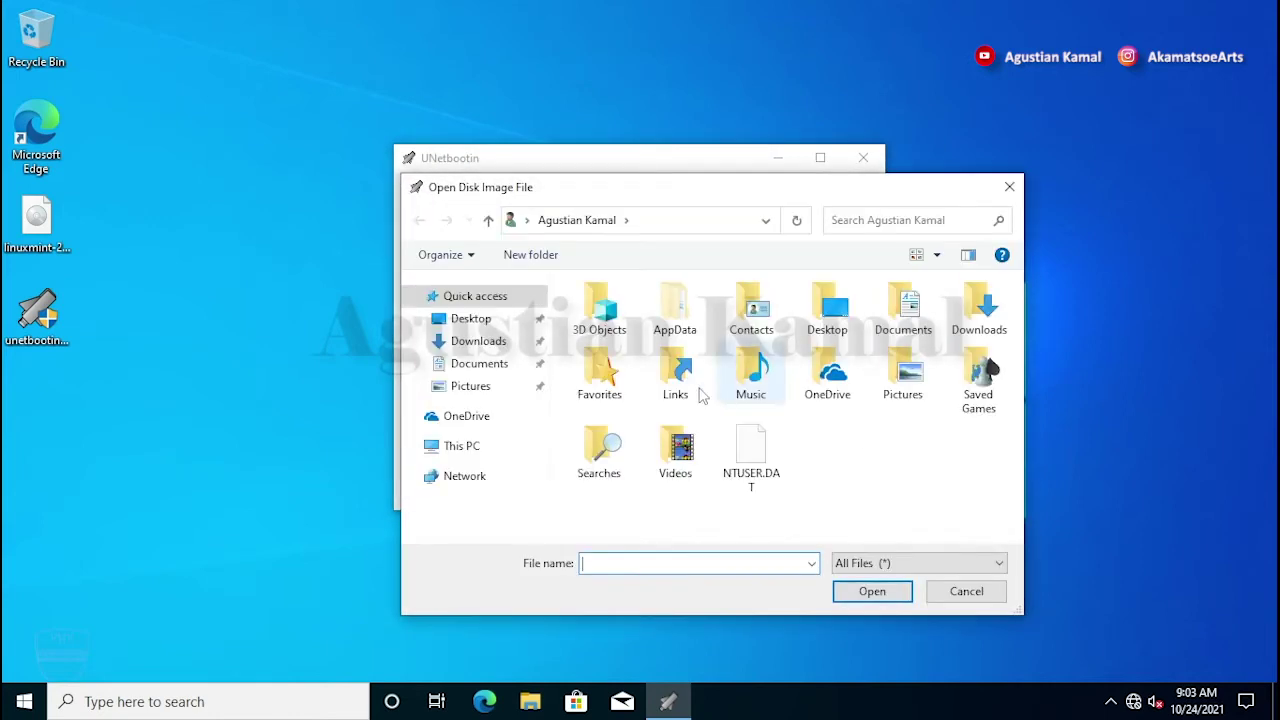
left_click(463, 447)
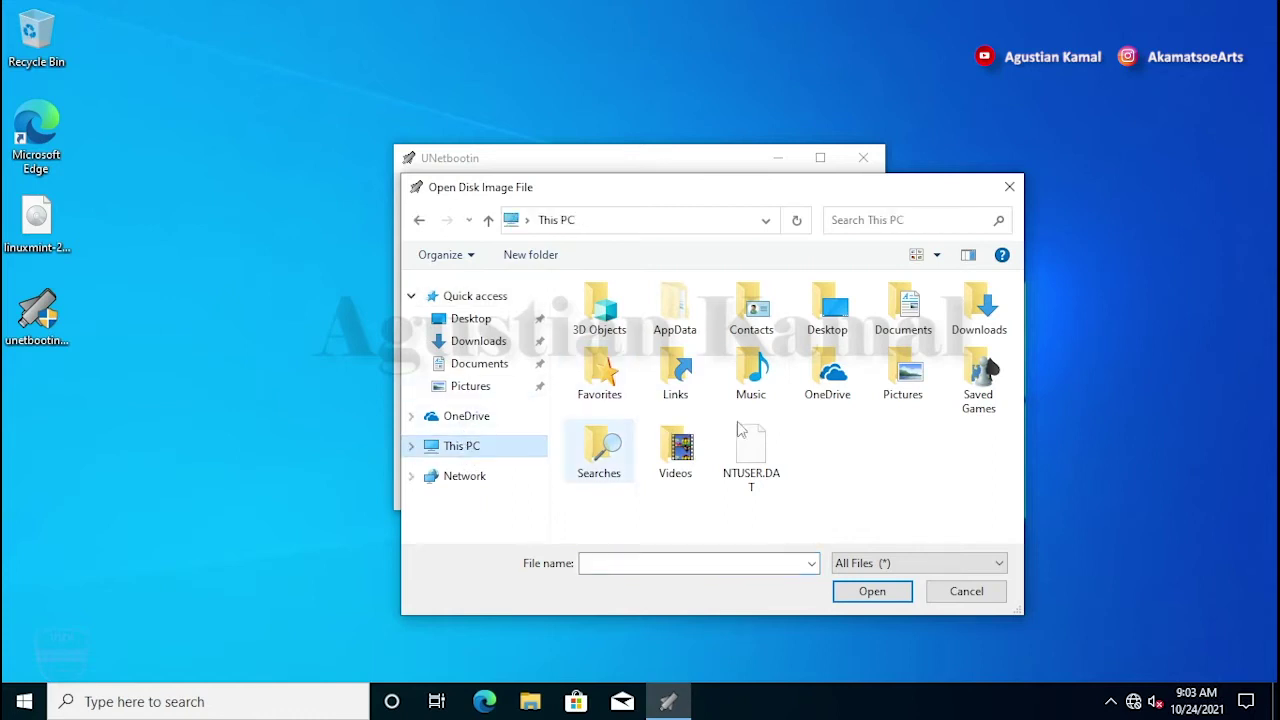
double_click(690, 378)
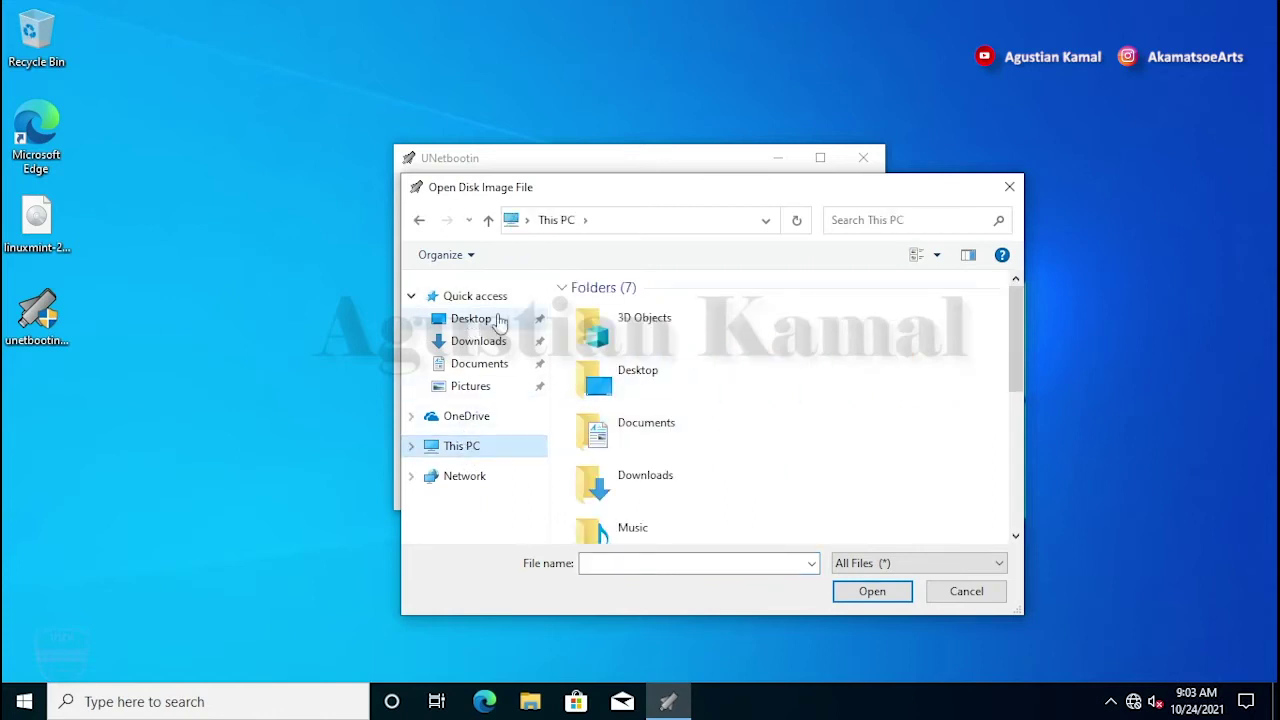
left_click(680, 309)
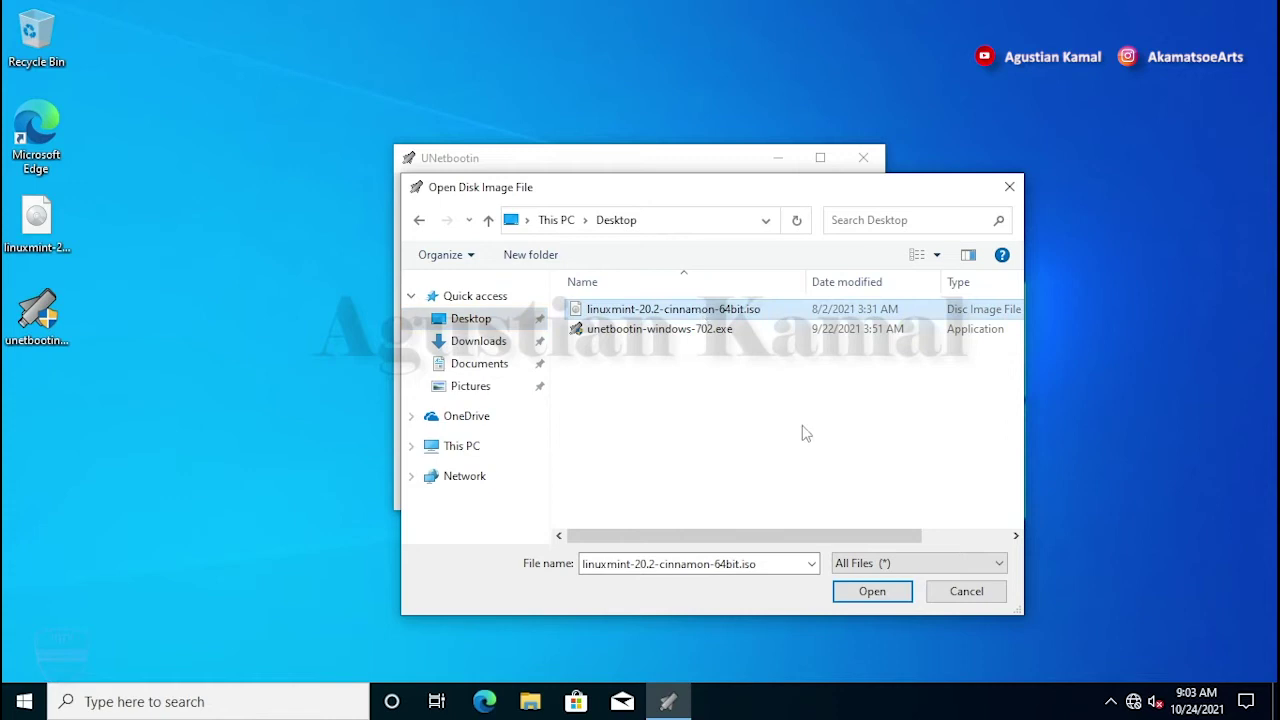
left_click(876, 594)
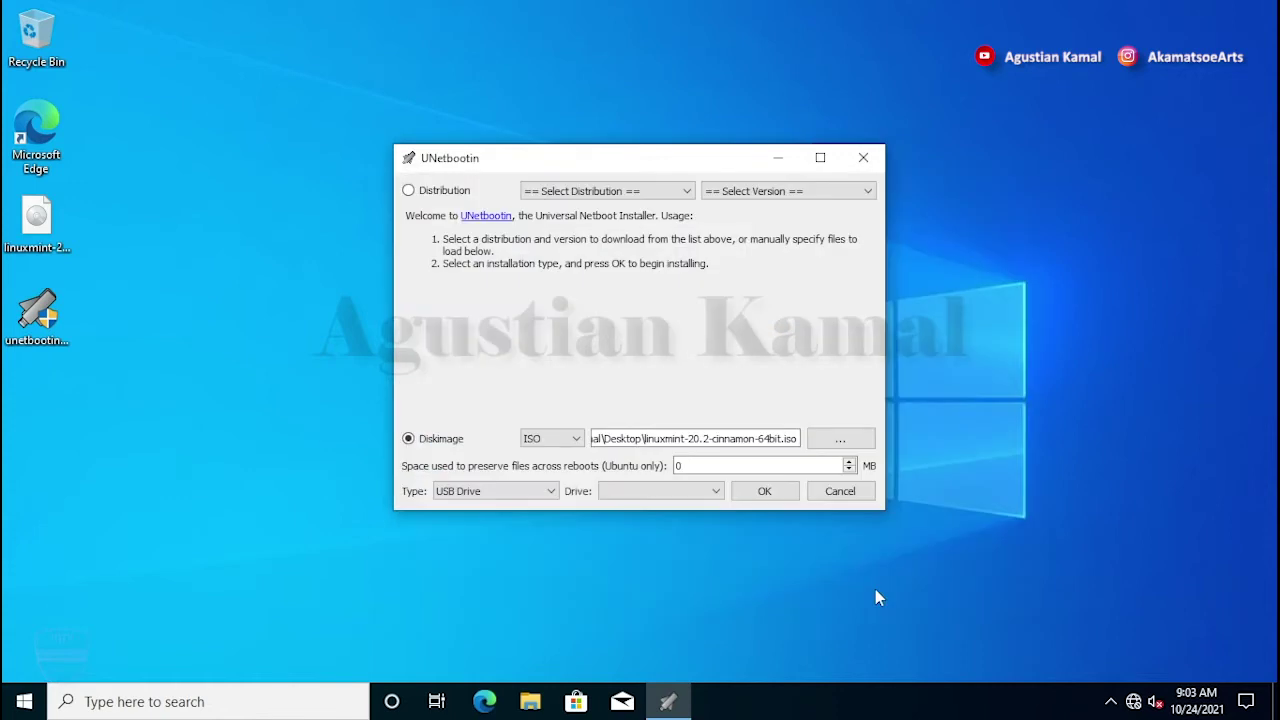
- Install the image as type Hard Disk to drive C:\ and exit after Installation Complete
left_click(520, 497)
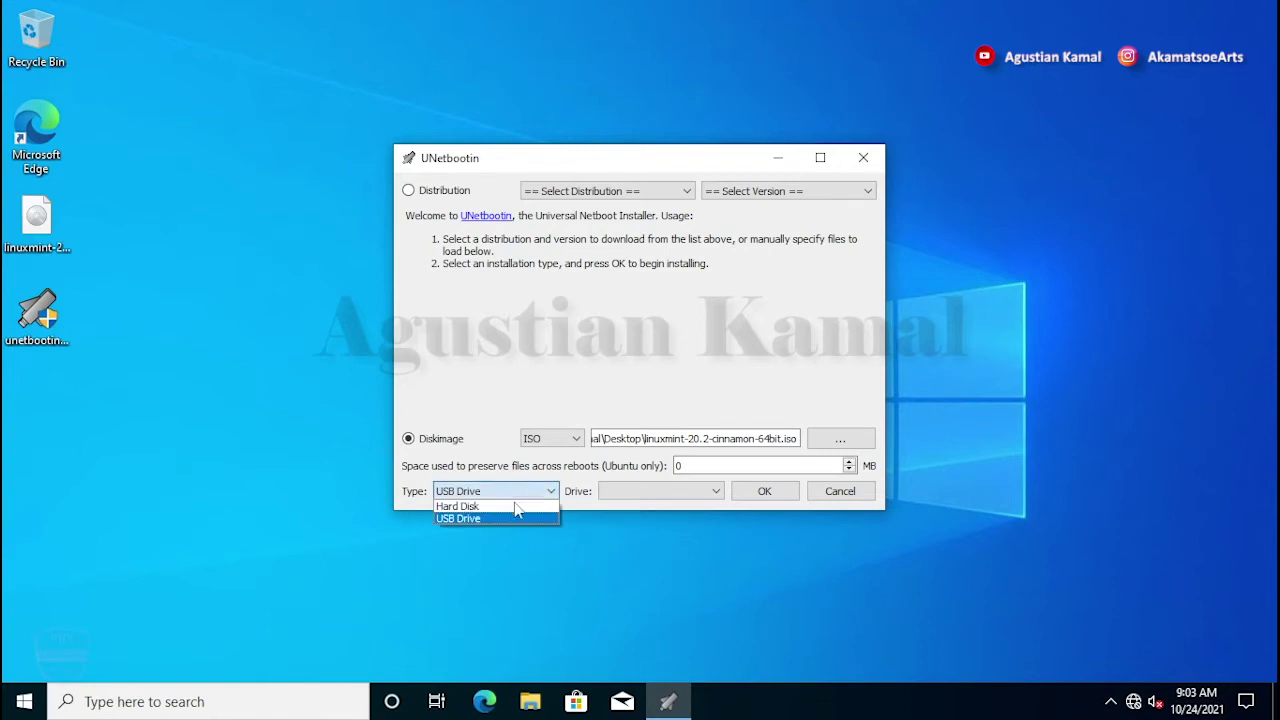
left_click(515, 511)
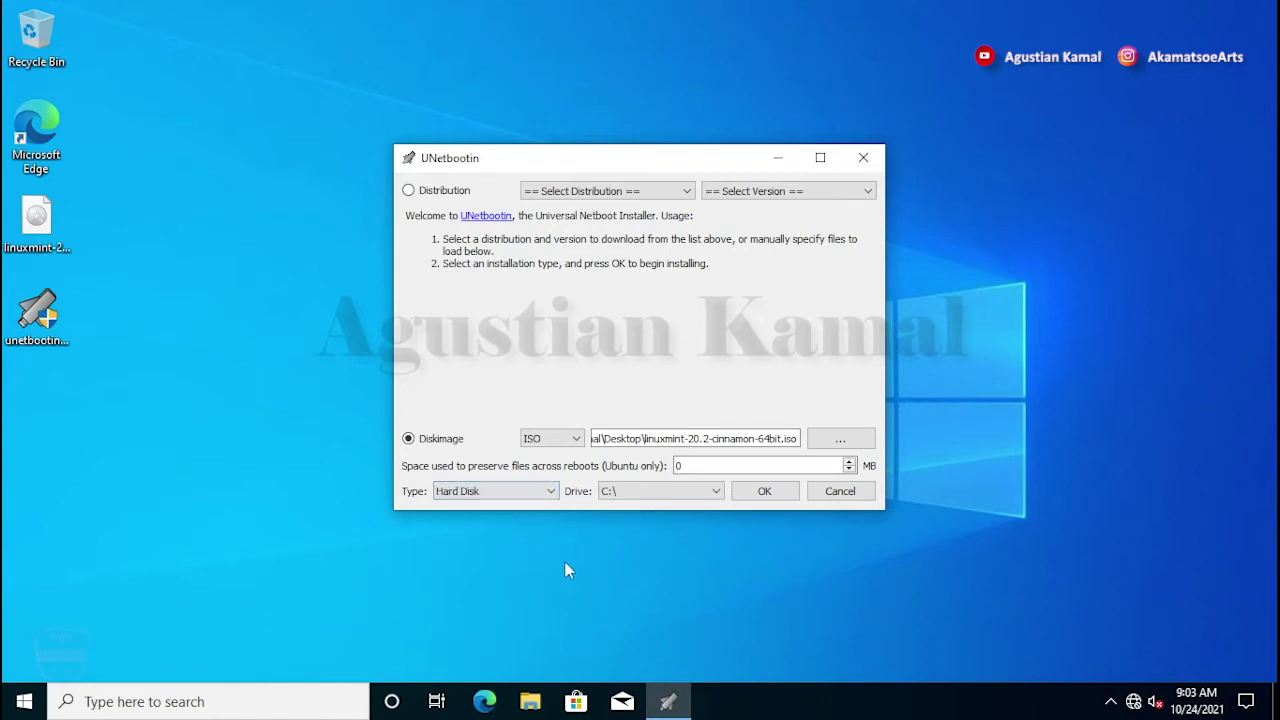
left_click(688, 496)
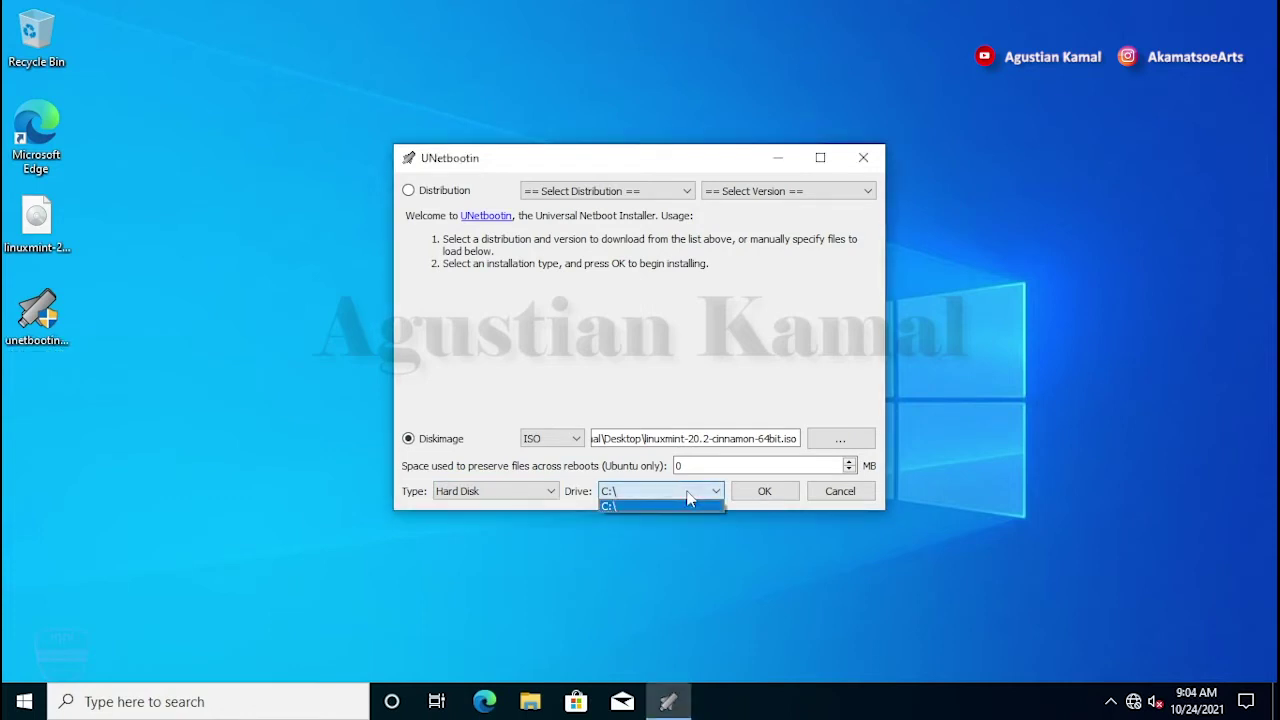
left_click(749, 587)
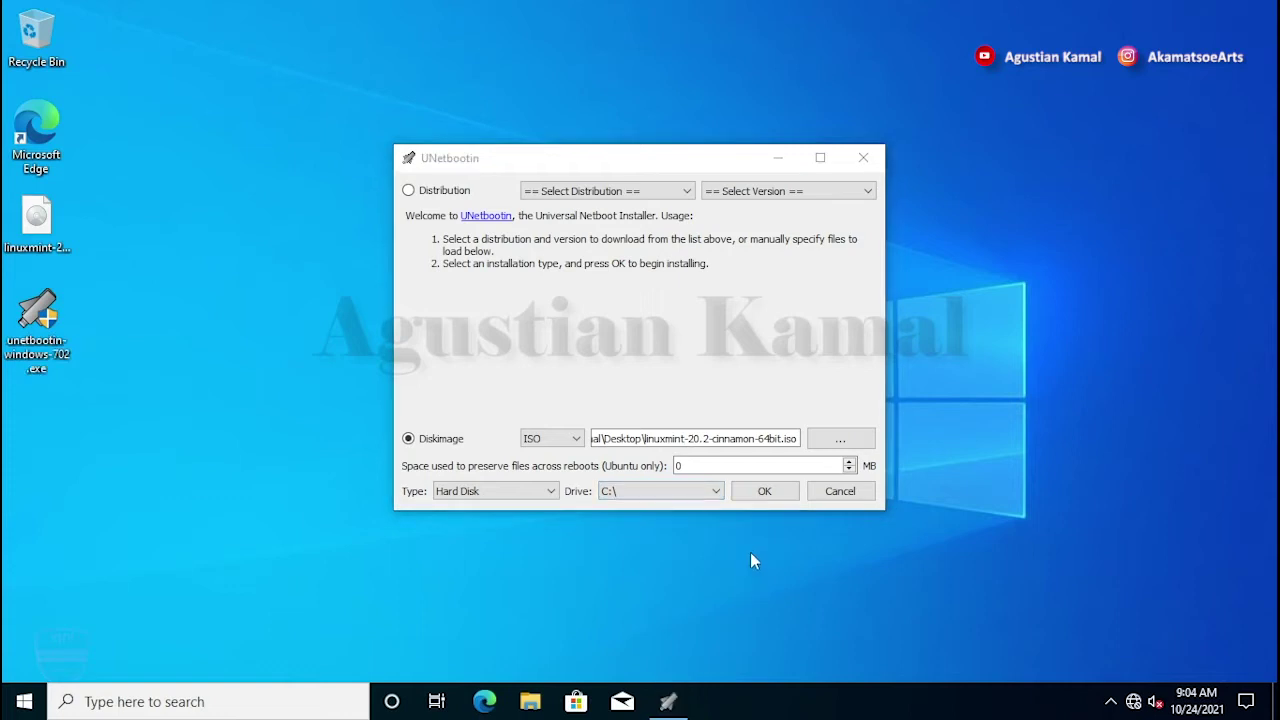
left_click(765, 491)
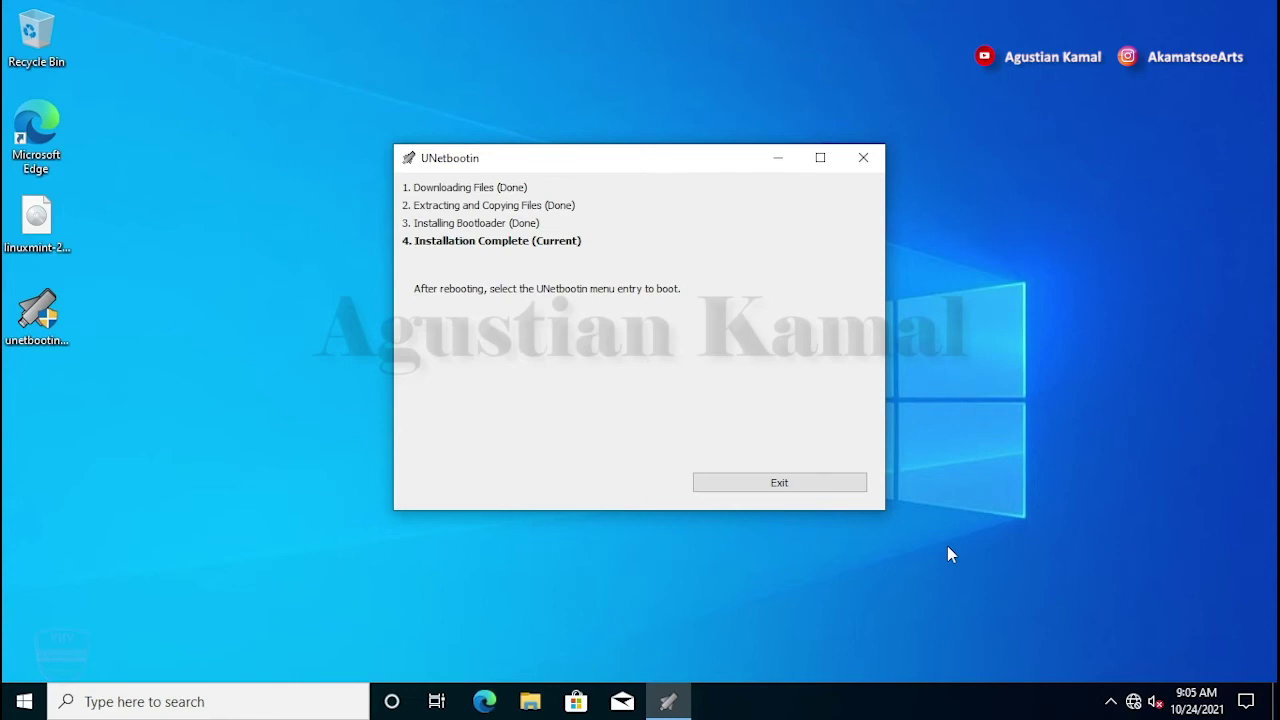
left_click(813, 485)
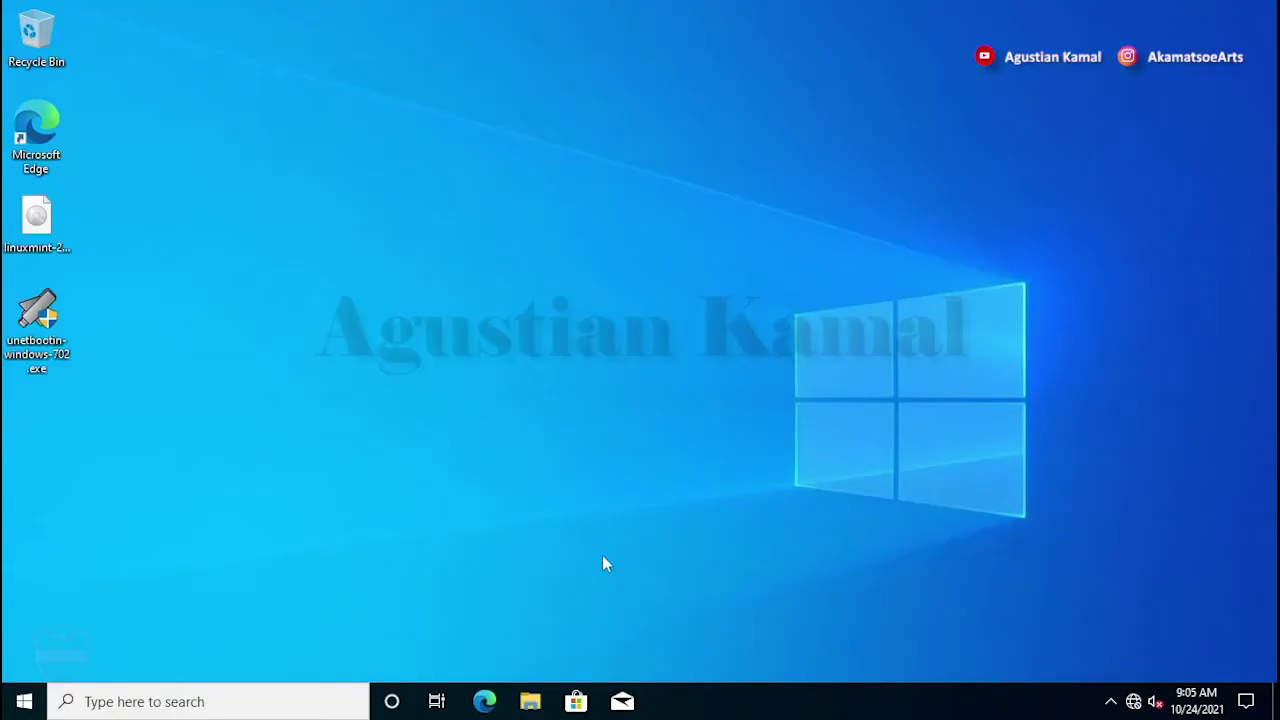
- Open Disk Management via This PC > Manage, maximize it, and bring up Data (D:)'s options
left_click(530, 702)
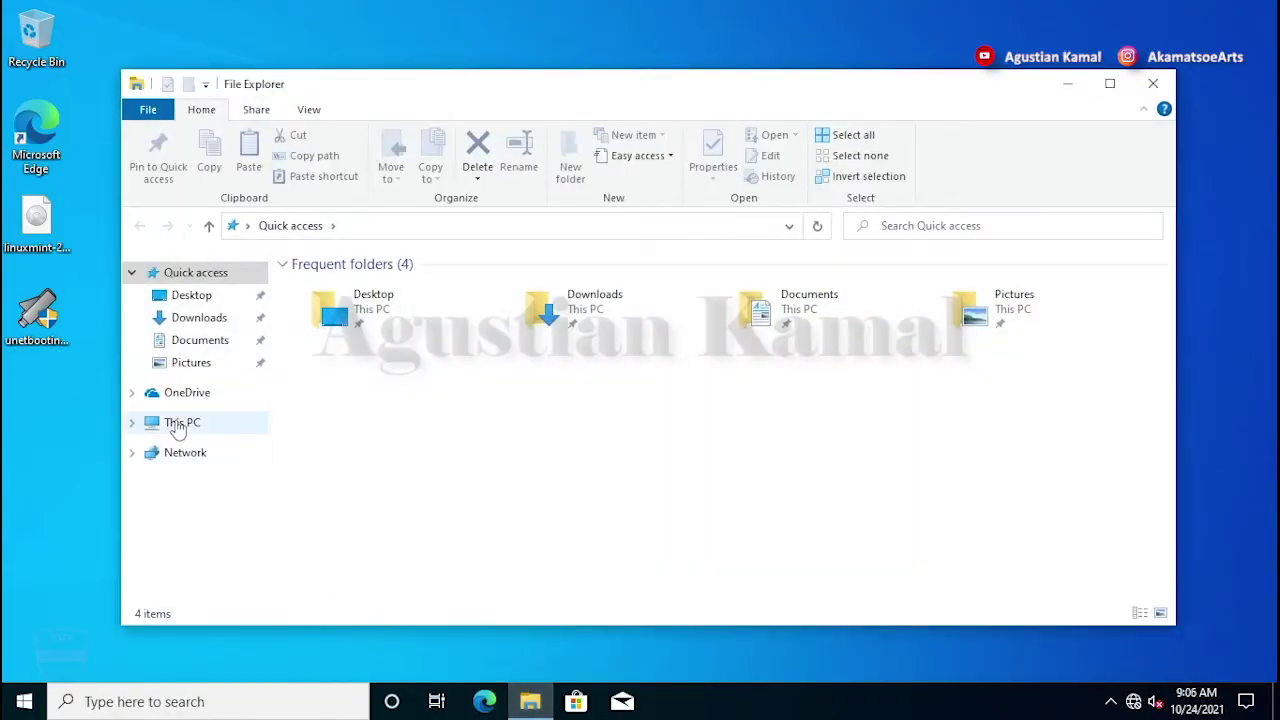
right_click(177, 427)
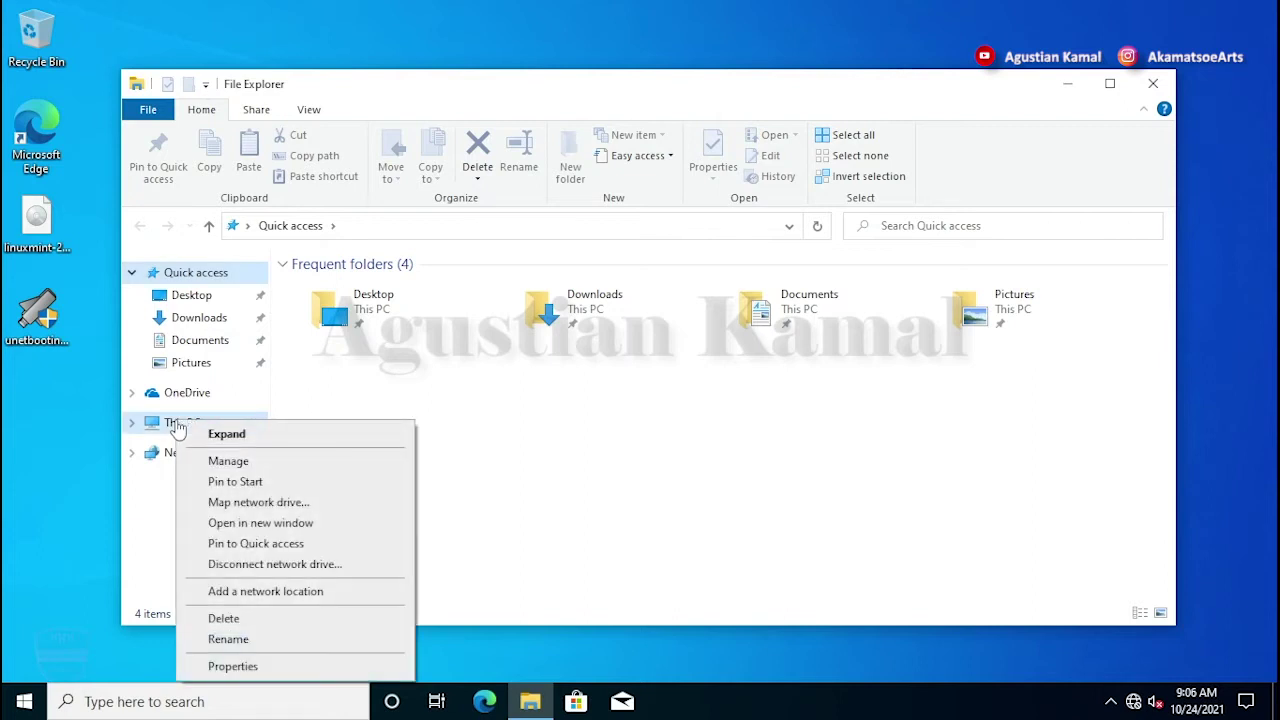
left_click(212, 462)
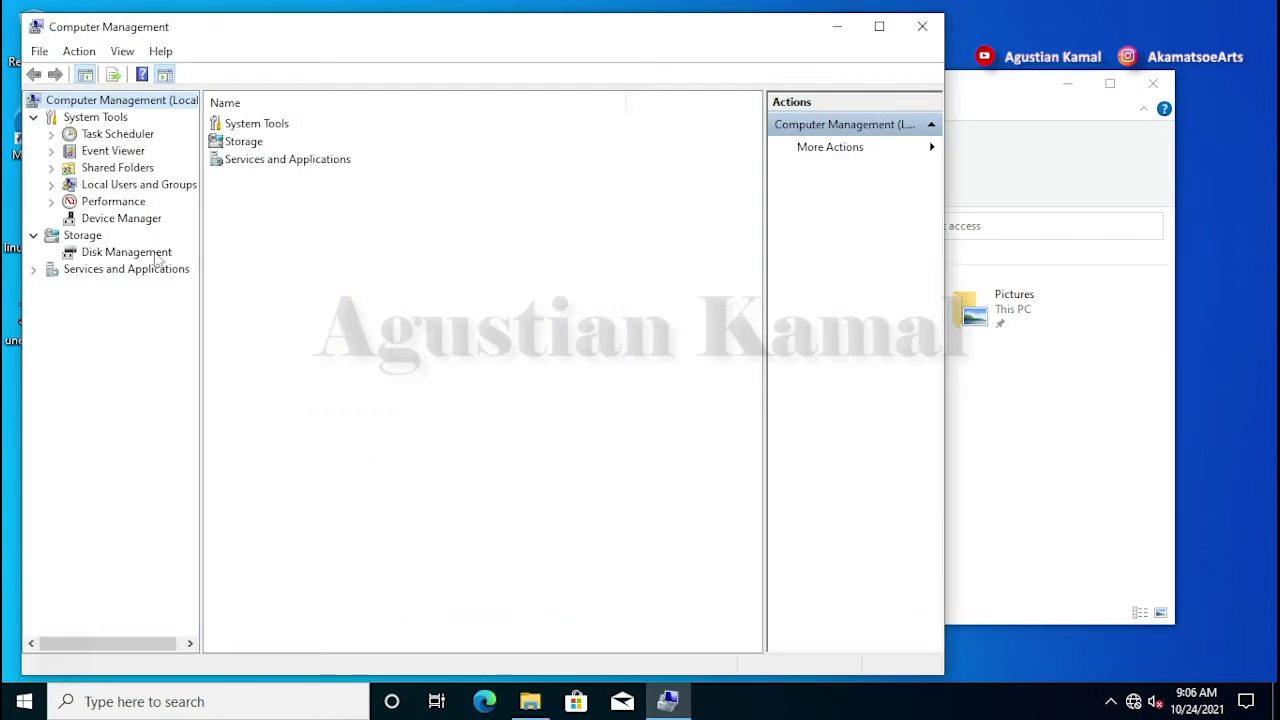
left_click(153, 254)
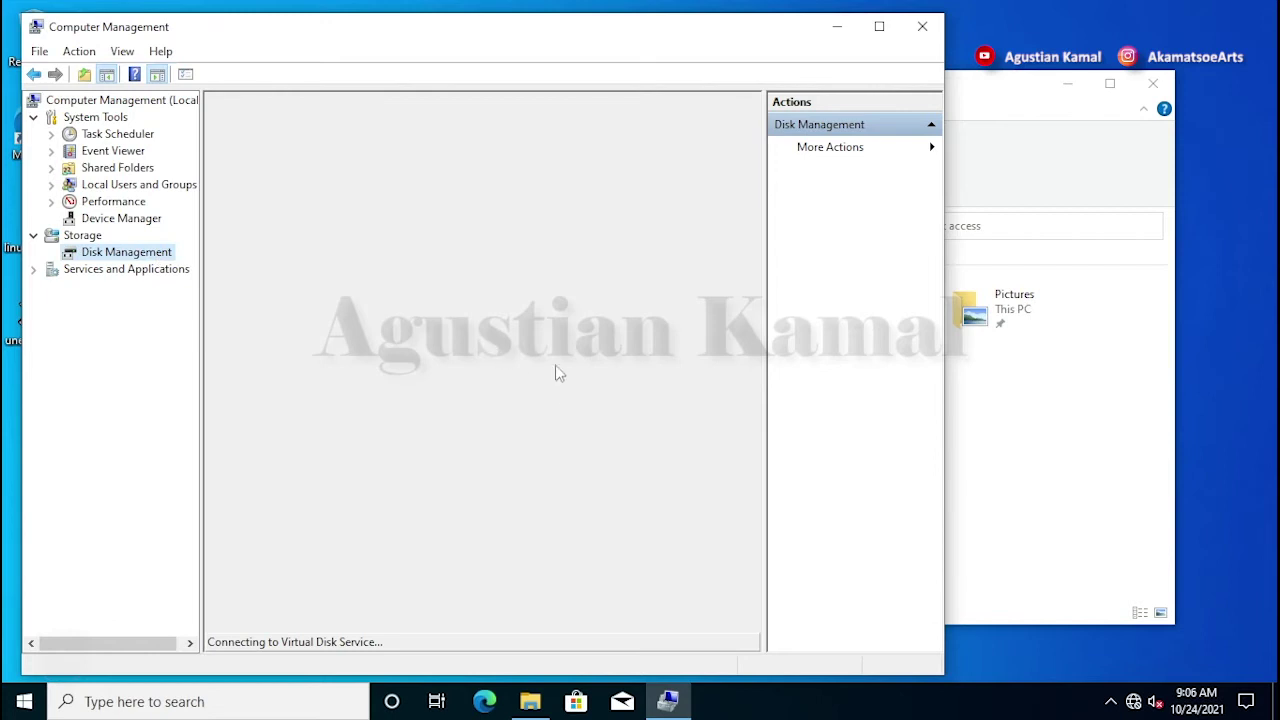
left_click(879, 26)
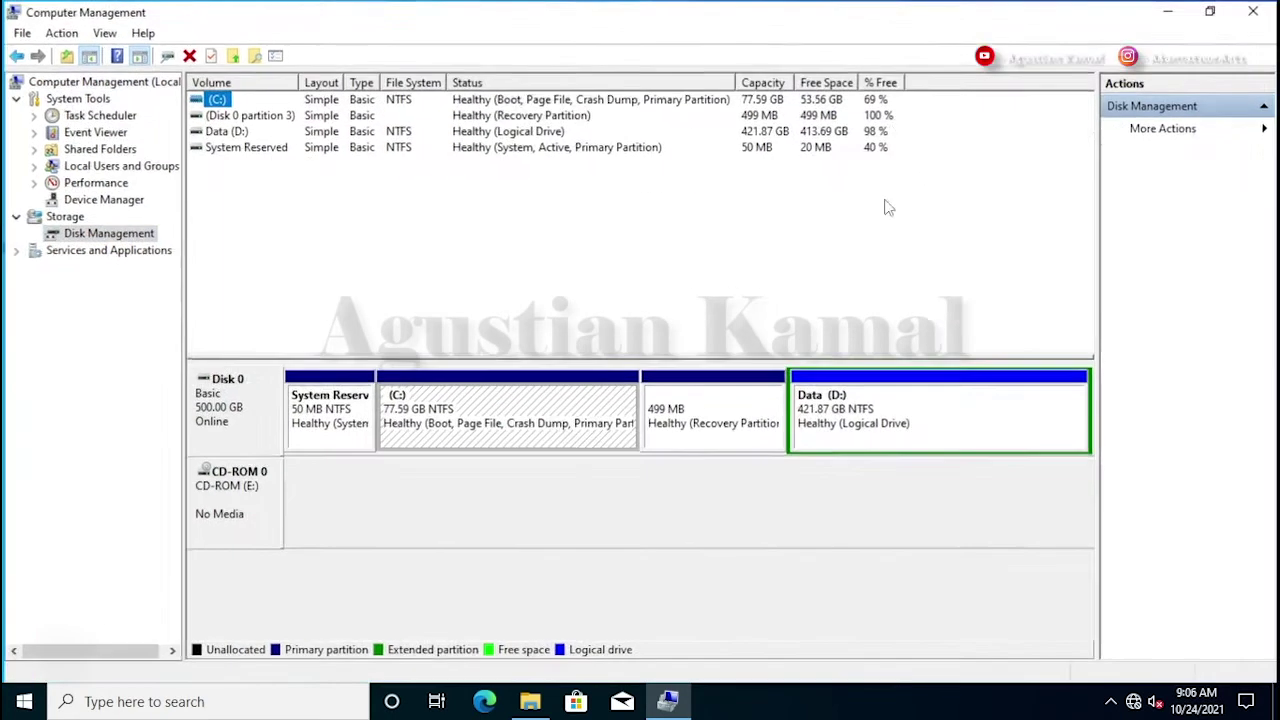
right_click(907, 410)
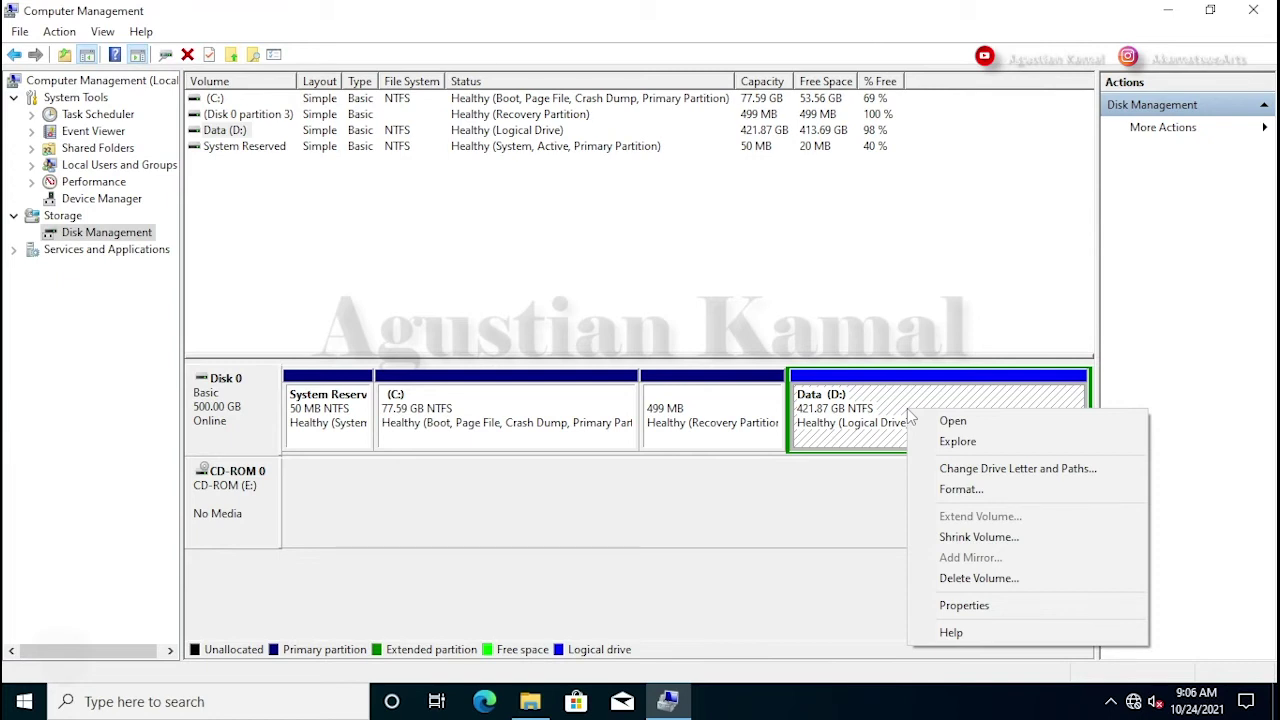
- Shrink Data (D:) by 102400 MB, leaving 100 GB free, then close Computer Management
left_click(979, 537)
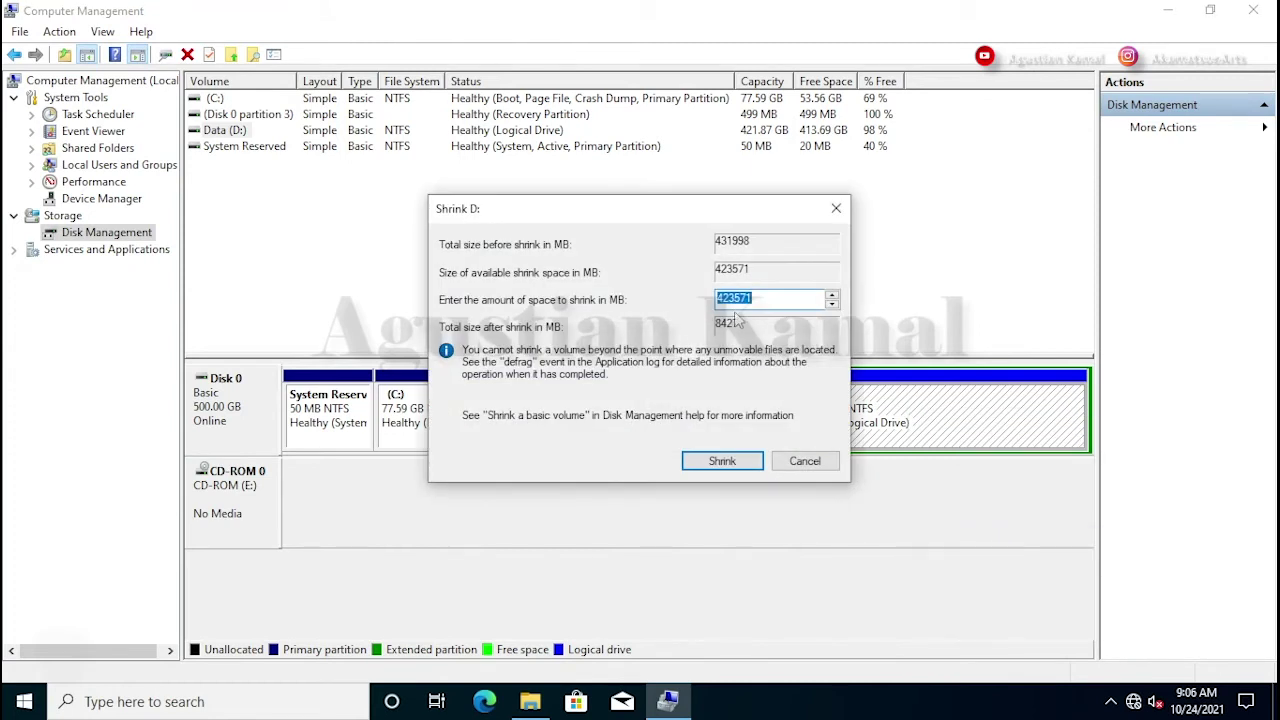
left_click(766, 300)
left_click_drag(775, 300, 705, 300)
type("102400")
left_click(731, 460)
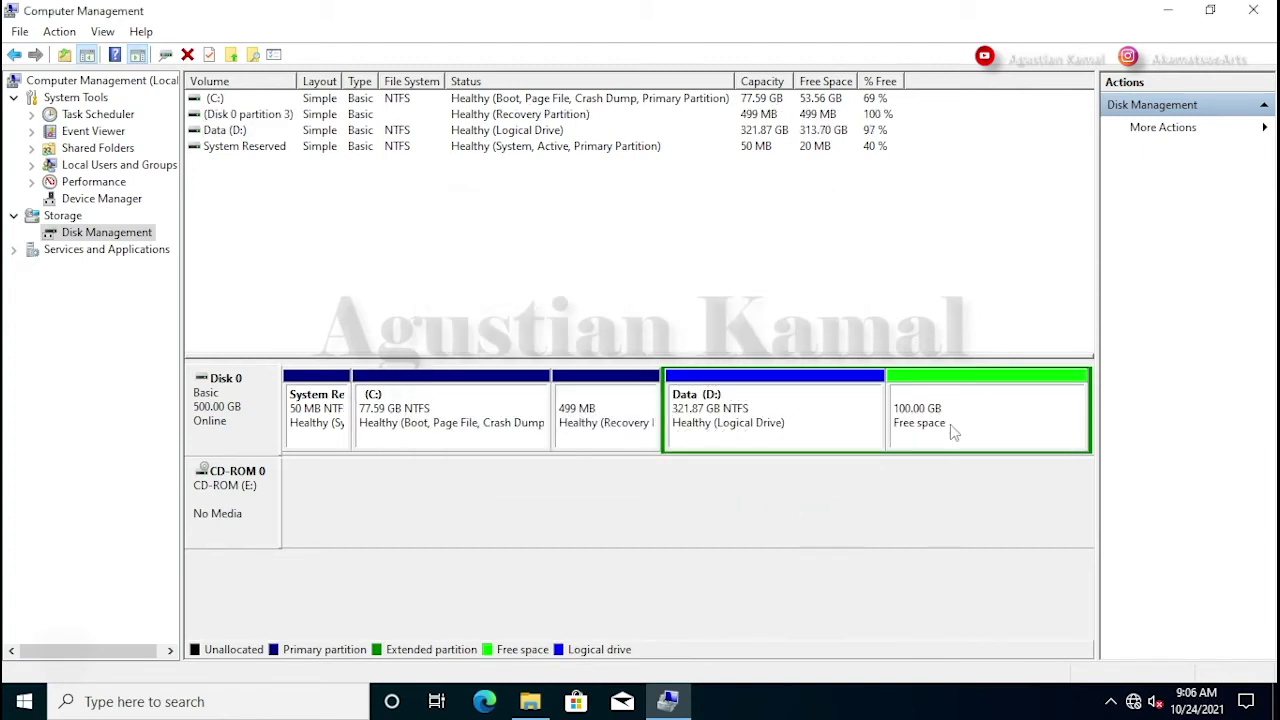
left_click(984, 421)
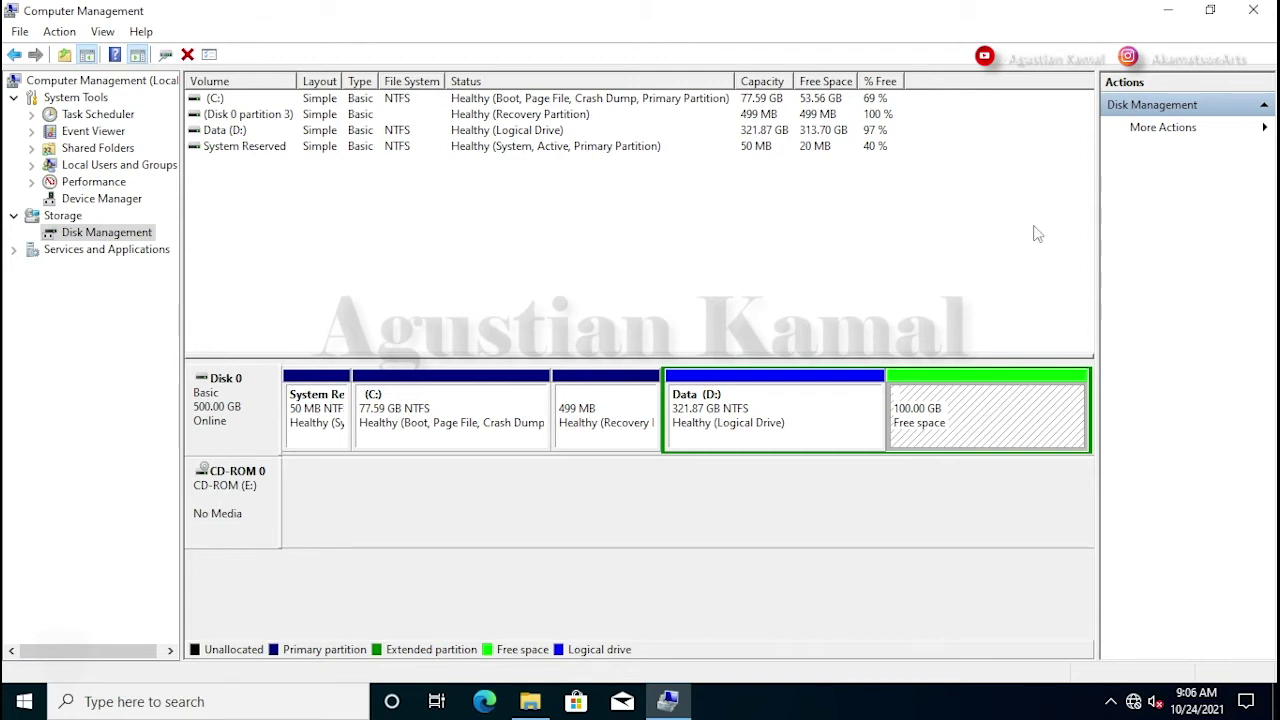
left_click(1252, 12)
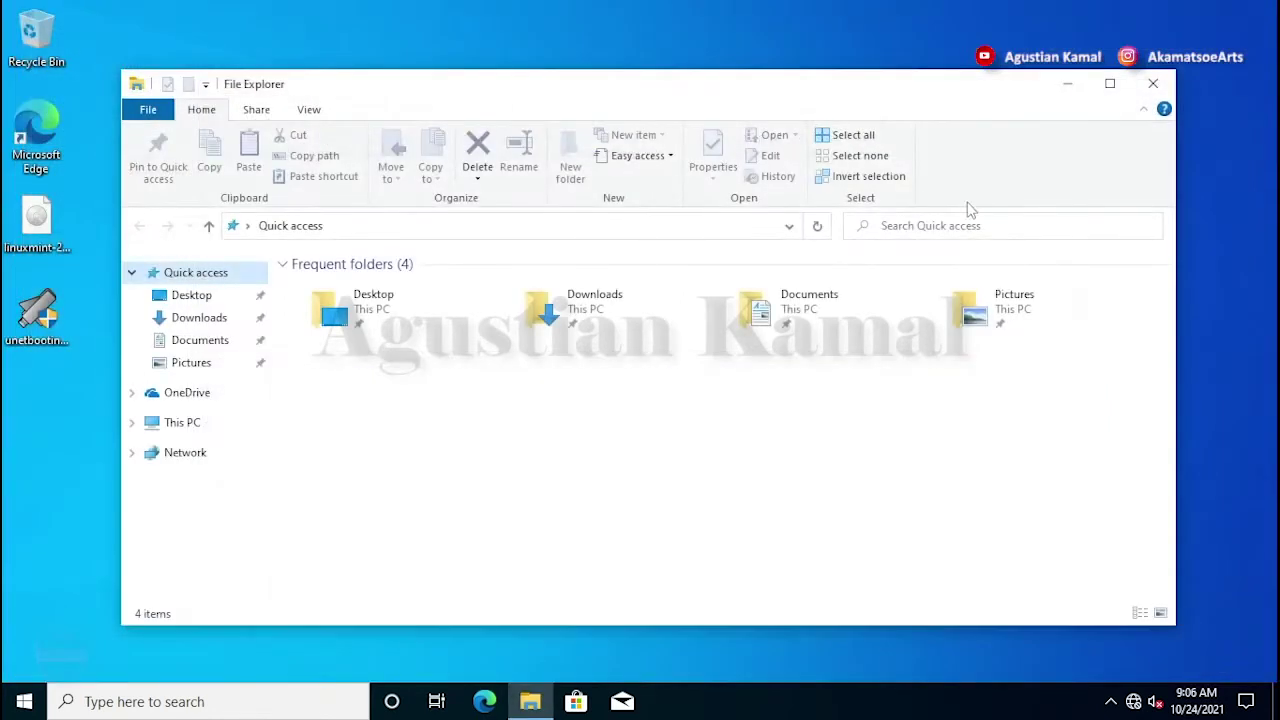
- Close File Explorer and restart Windows from the Start menu's power options
left_click(1155, 86)
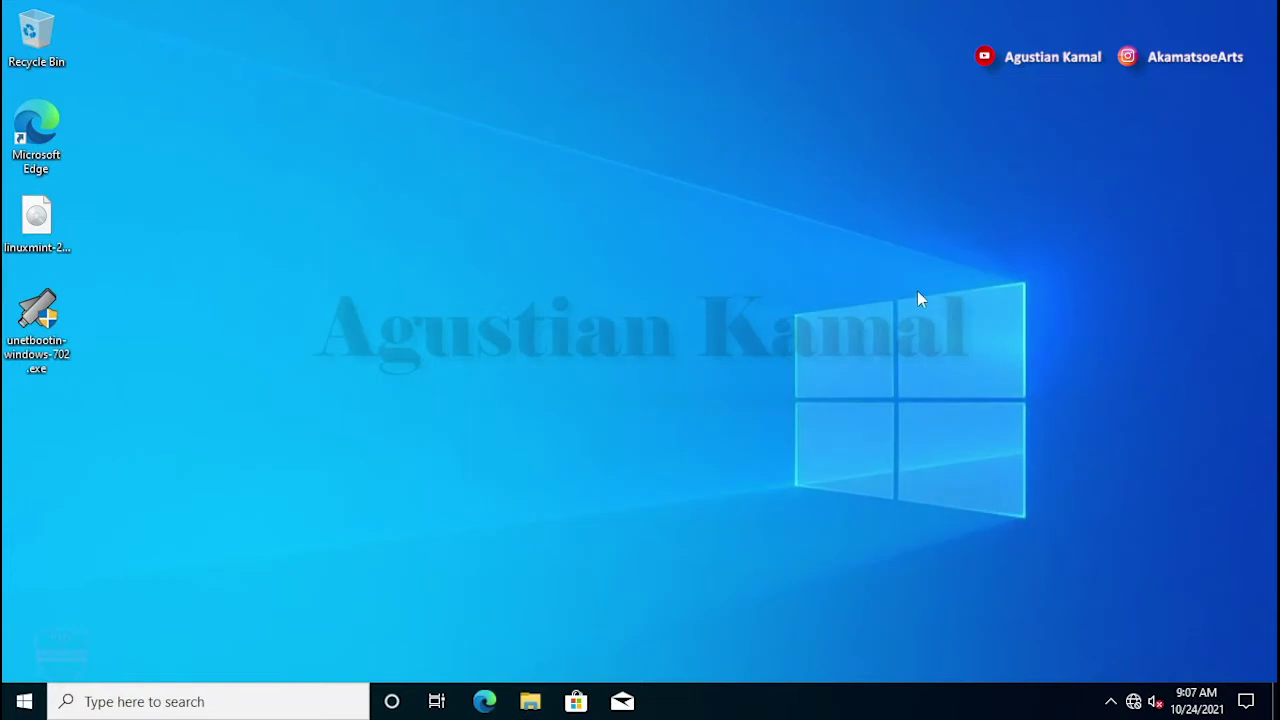
left_click(12, 701)
left_click(24, 662)
left_click(122, 616)
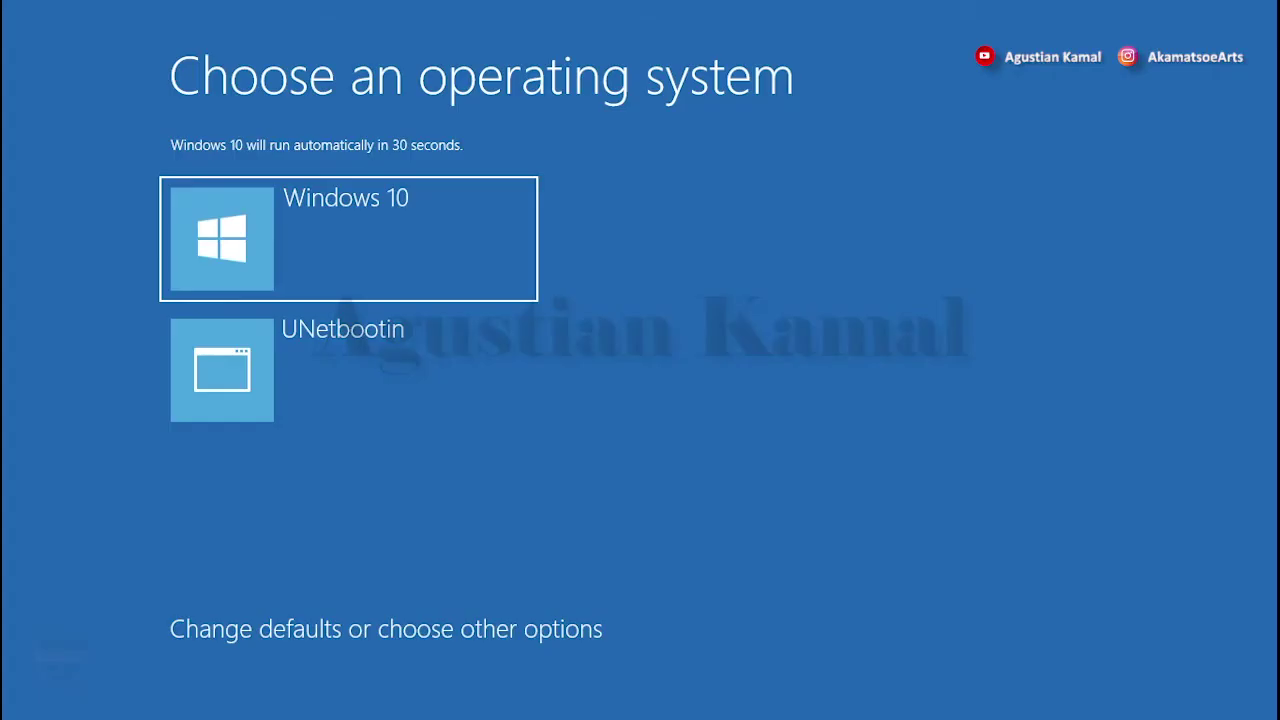
- Select UNetbootin rather than Windows 10 in the boot menu to start Linux Mint live
key("Down")
key("Up")
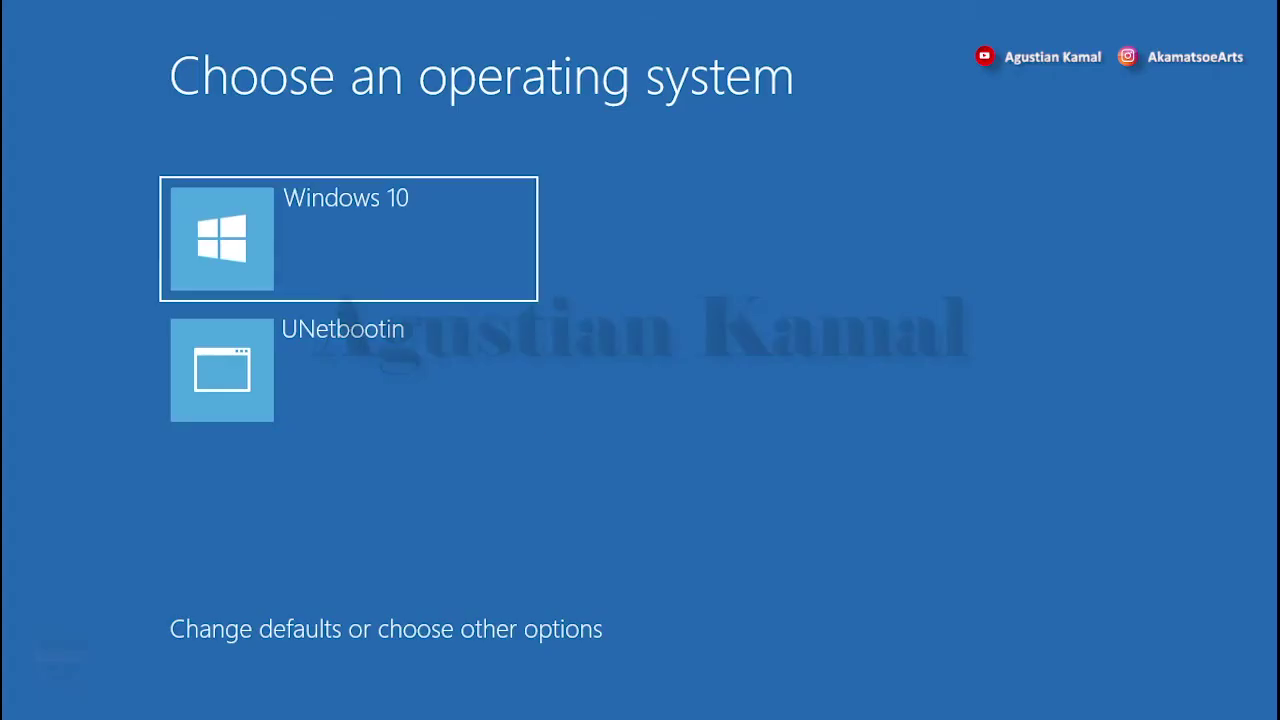
key("Down")
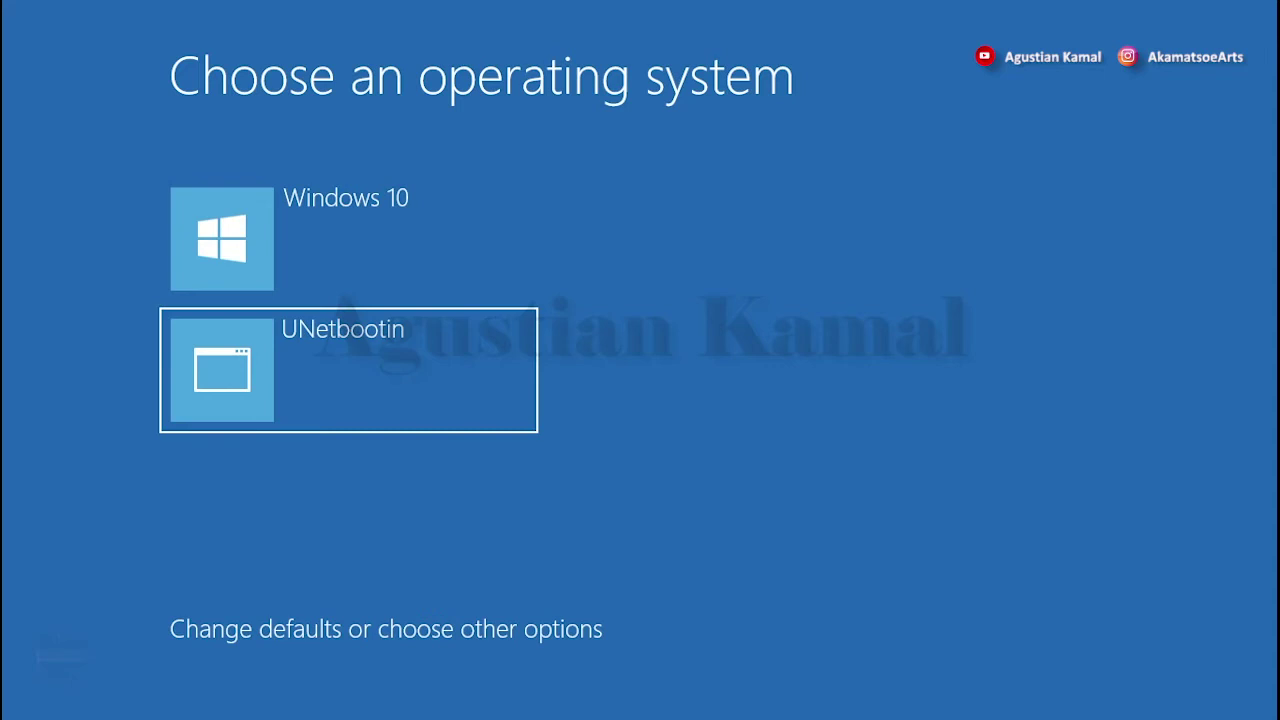
key("Up")
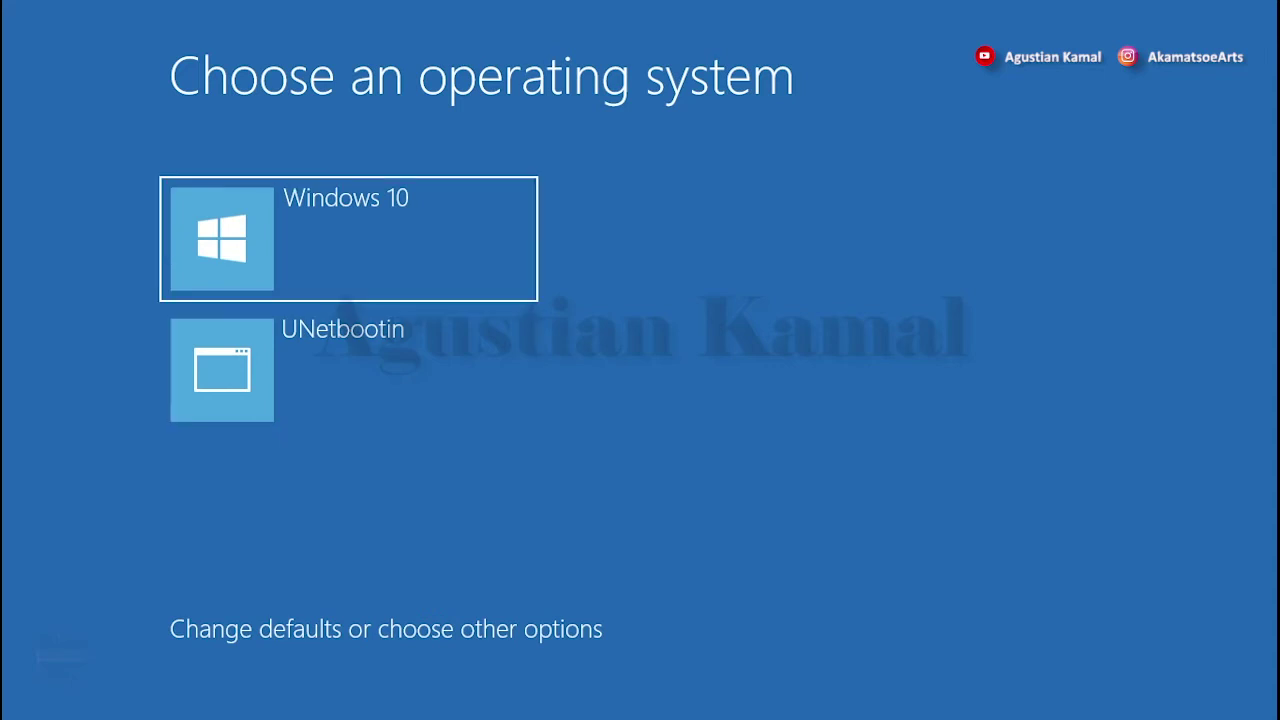
key("Down")
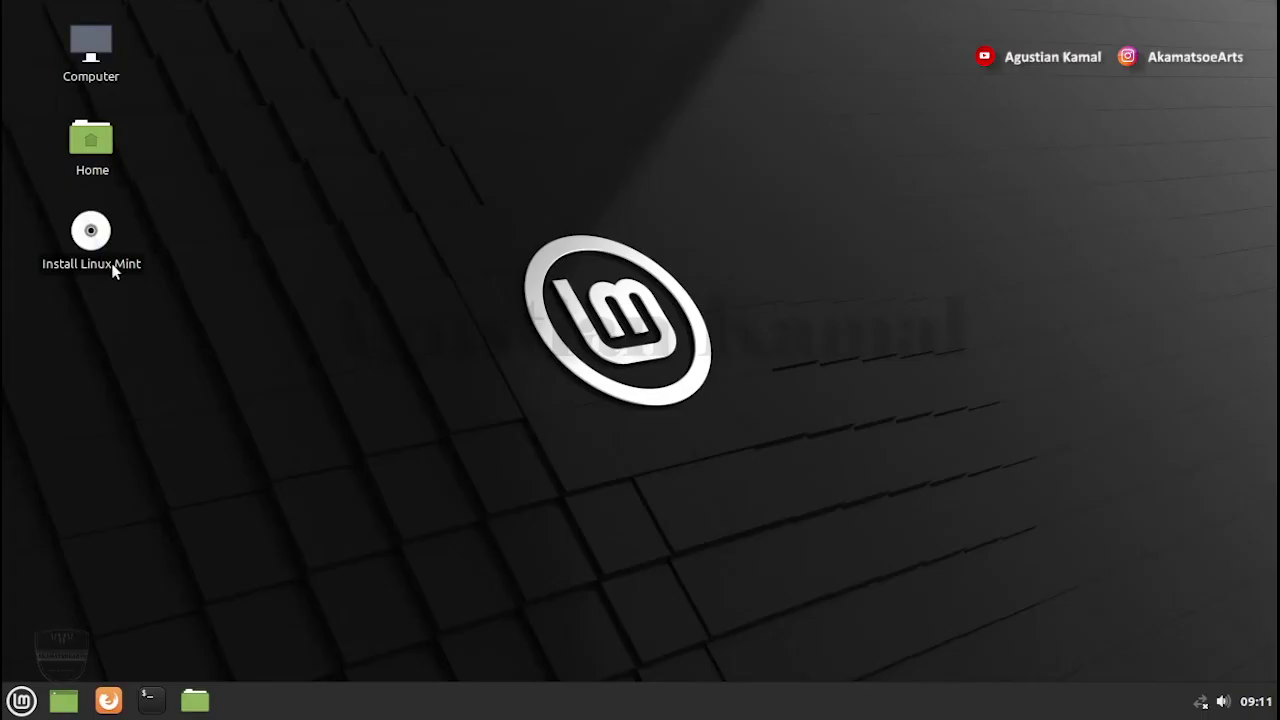
- Launch the Install Linux Mint icon on the live desktop
double_click(111, 263)
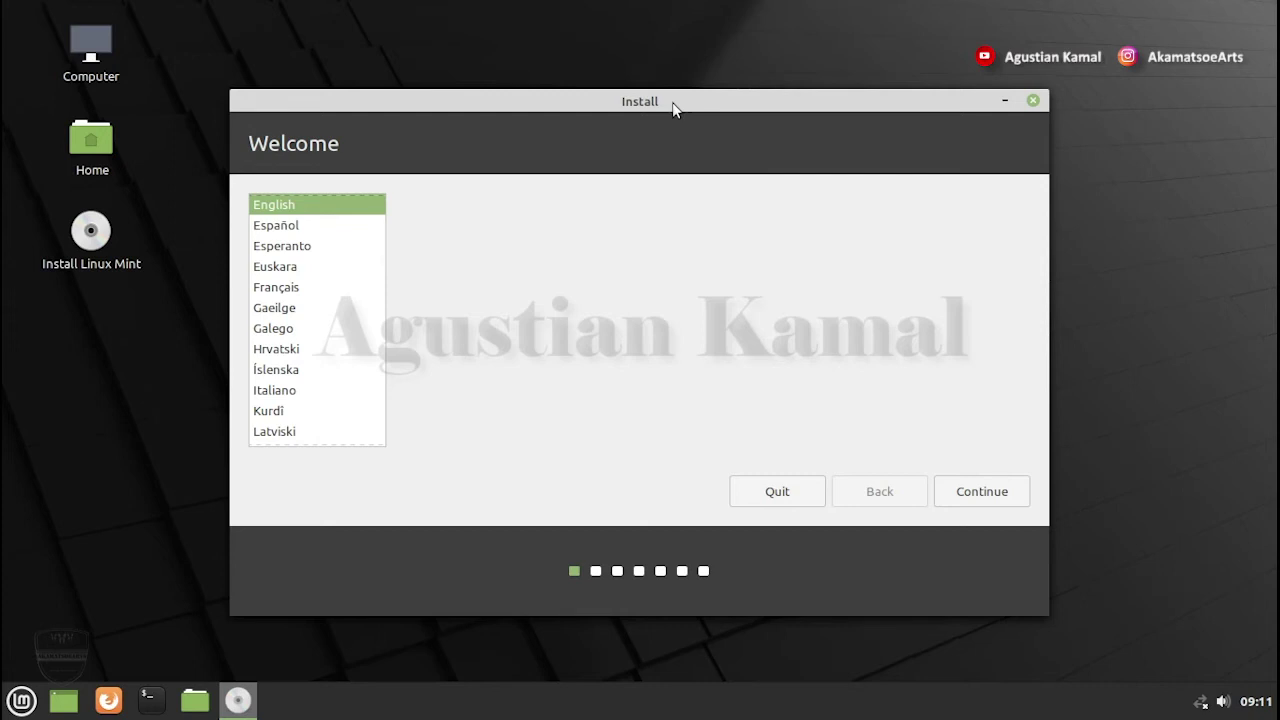
- Move the installer window aside and continue with English language and English (US) keyboard
left_click_drag(672, 102, 884, 133)
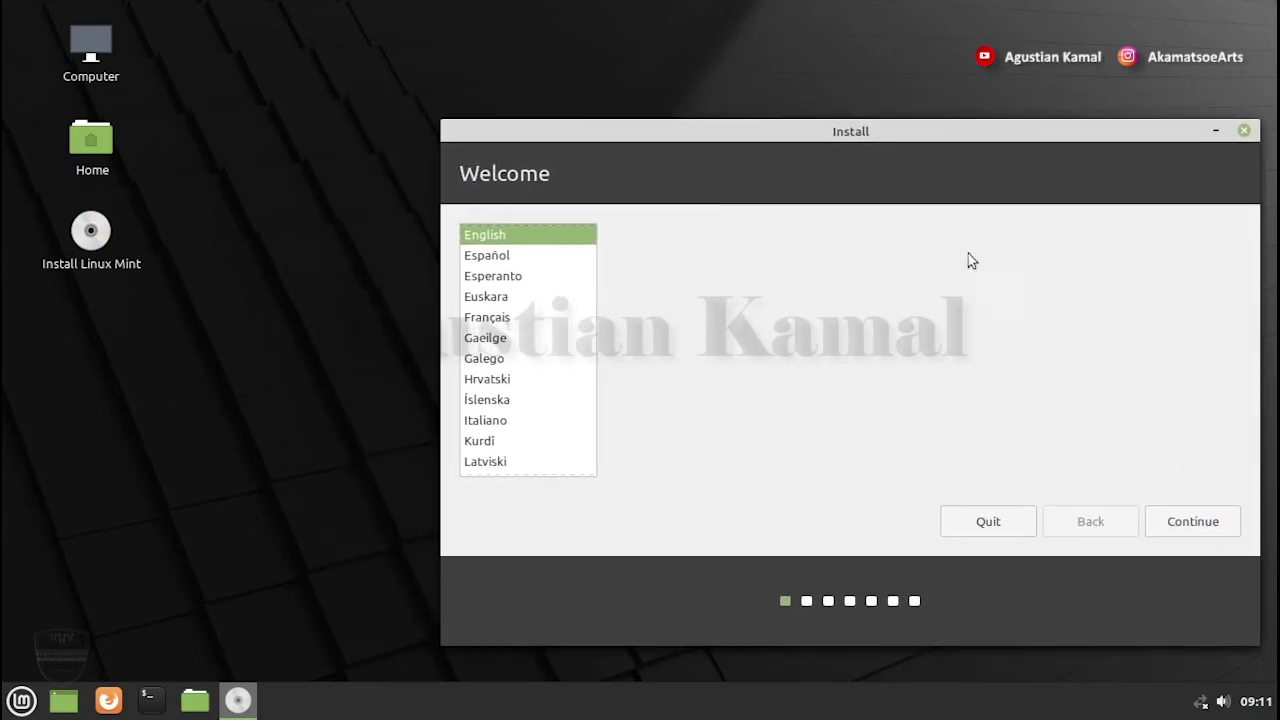
left_click(1196, 525)
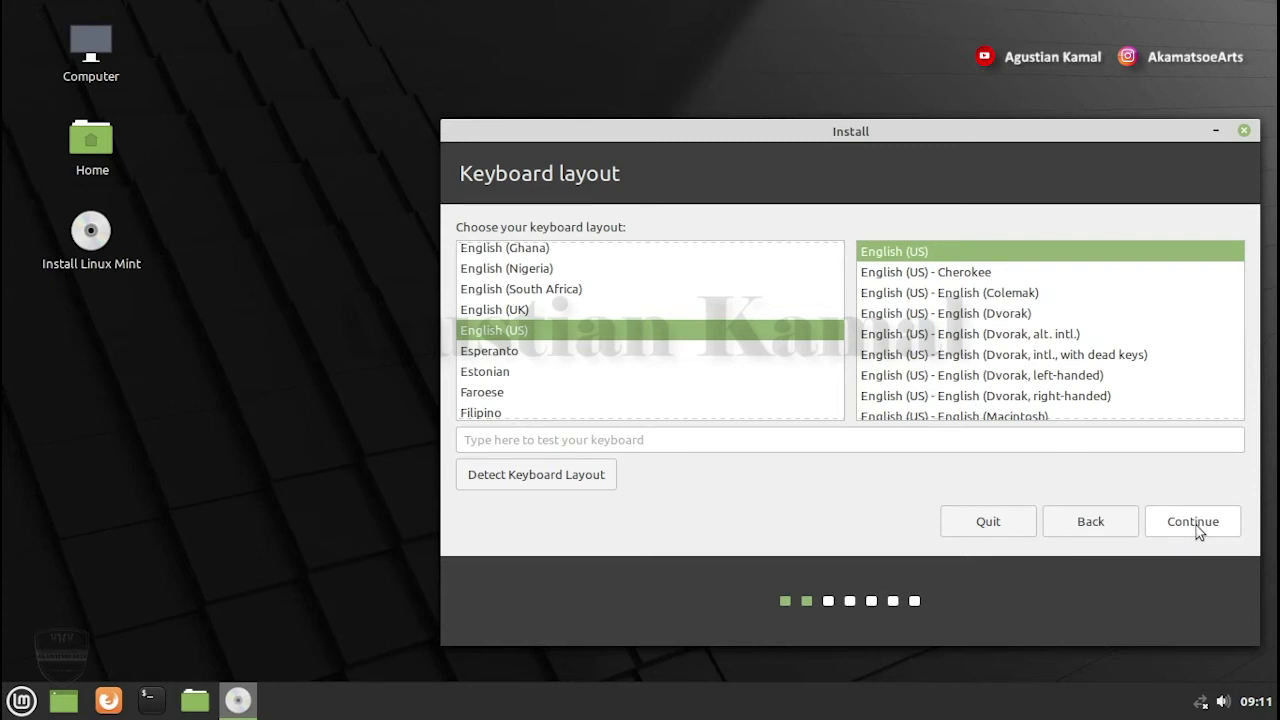
left_click(1196, 525)
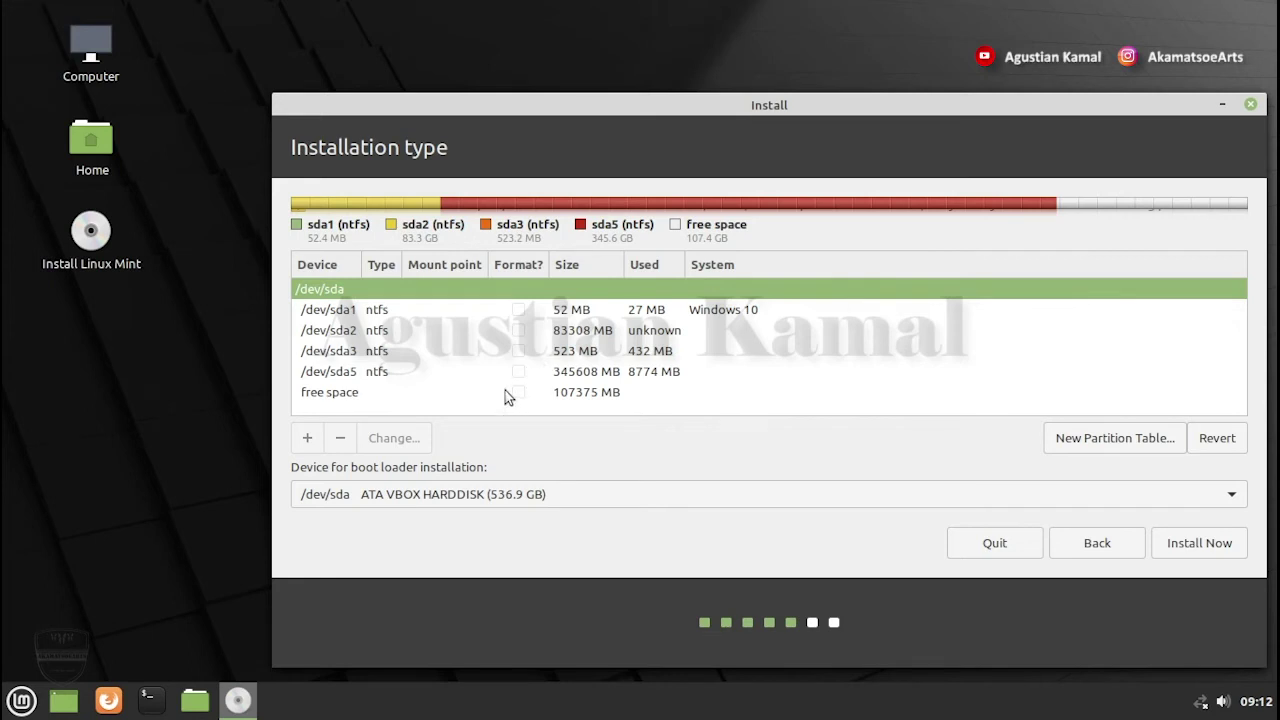
- Start a new partition in the 107375 MB free space
left_click(400, 396)
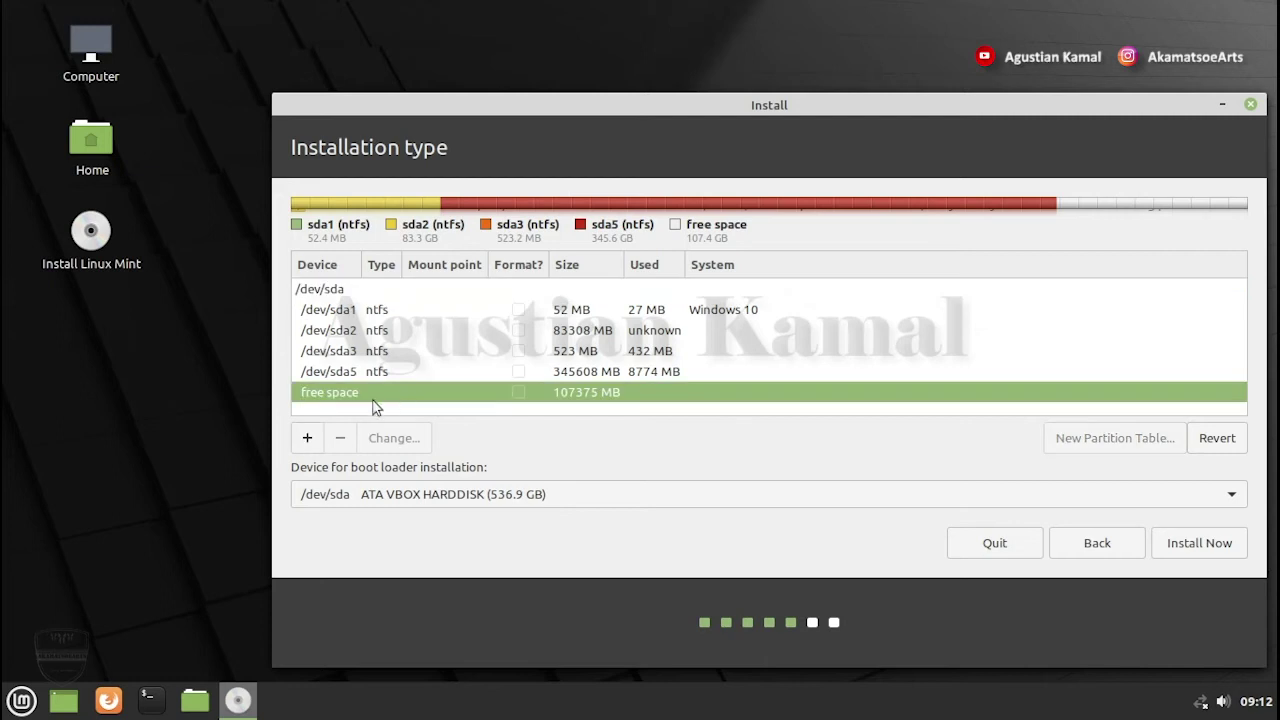
left_click(309, 438)
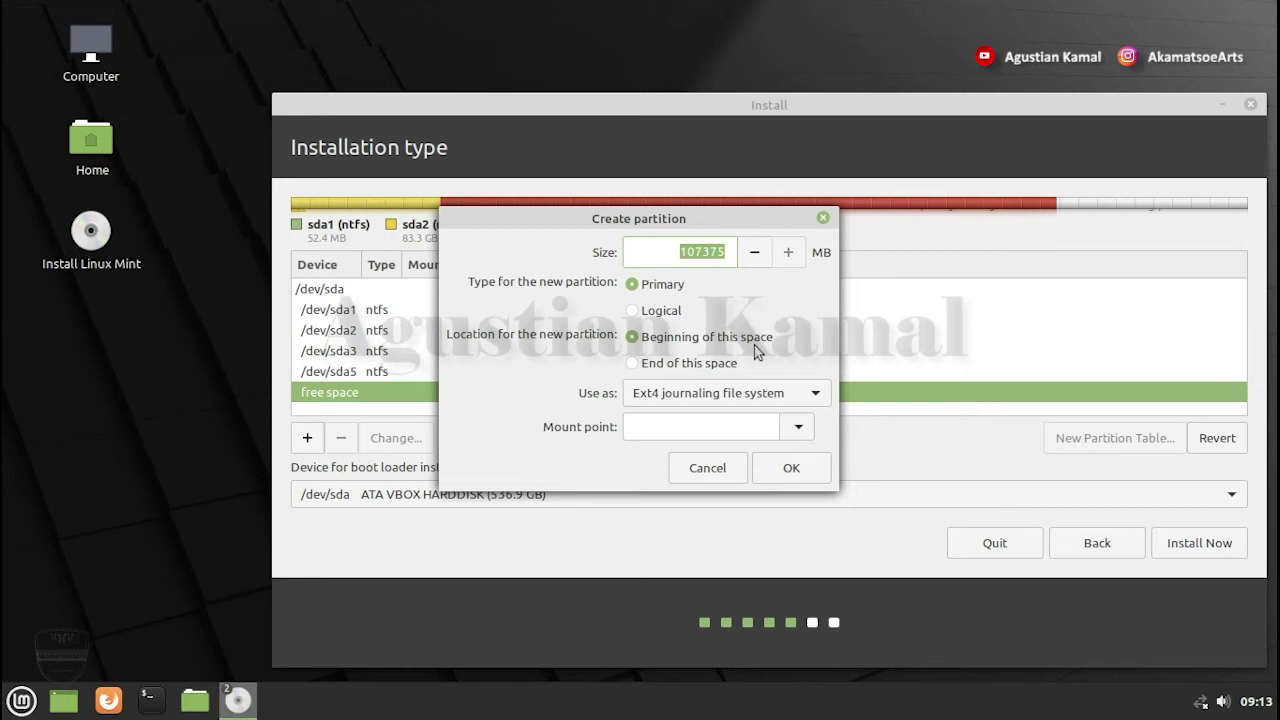
- Create a 4096 MB partition used as swap area in the free space
left_click(680, 252)
left_click_drag(680, 252, 728, 252)
type("4096")
left_click(745, 394)
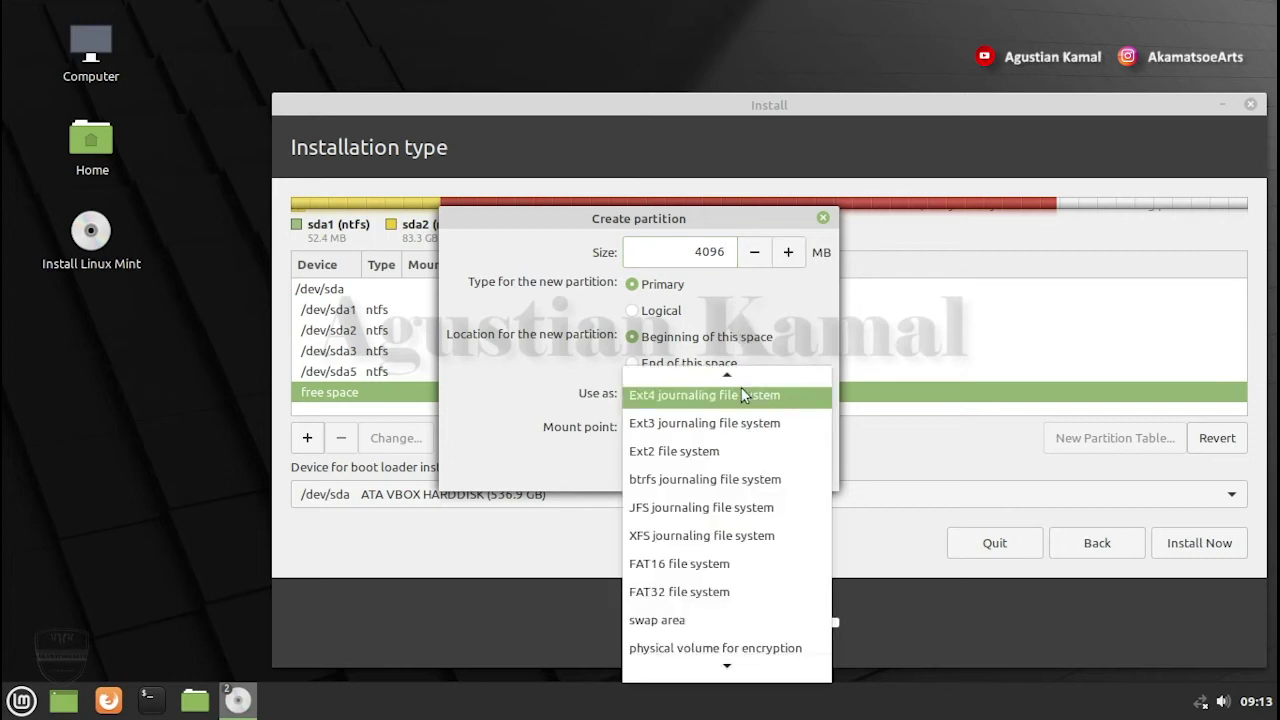
left_click(694, 621)
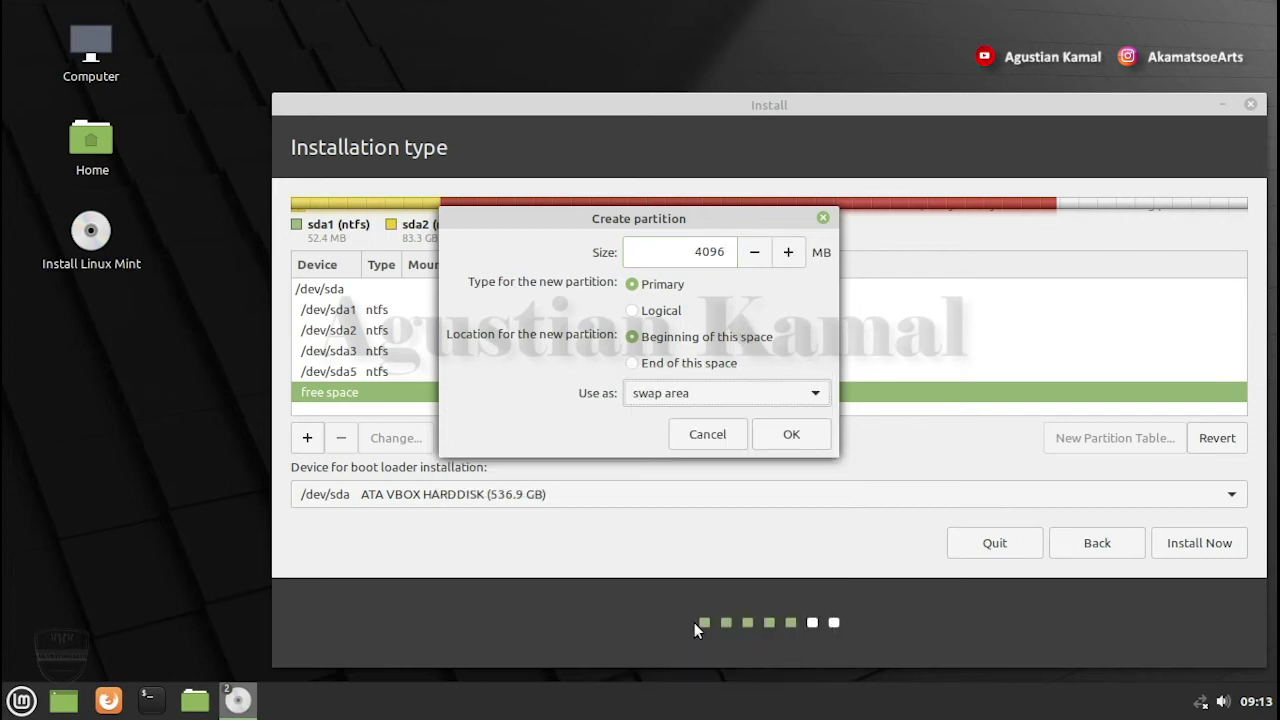
left_click(807, 440)
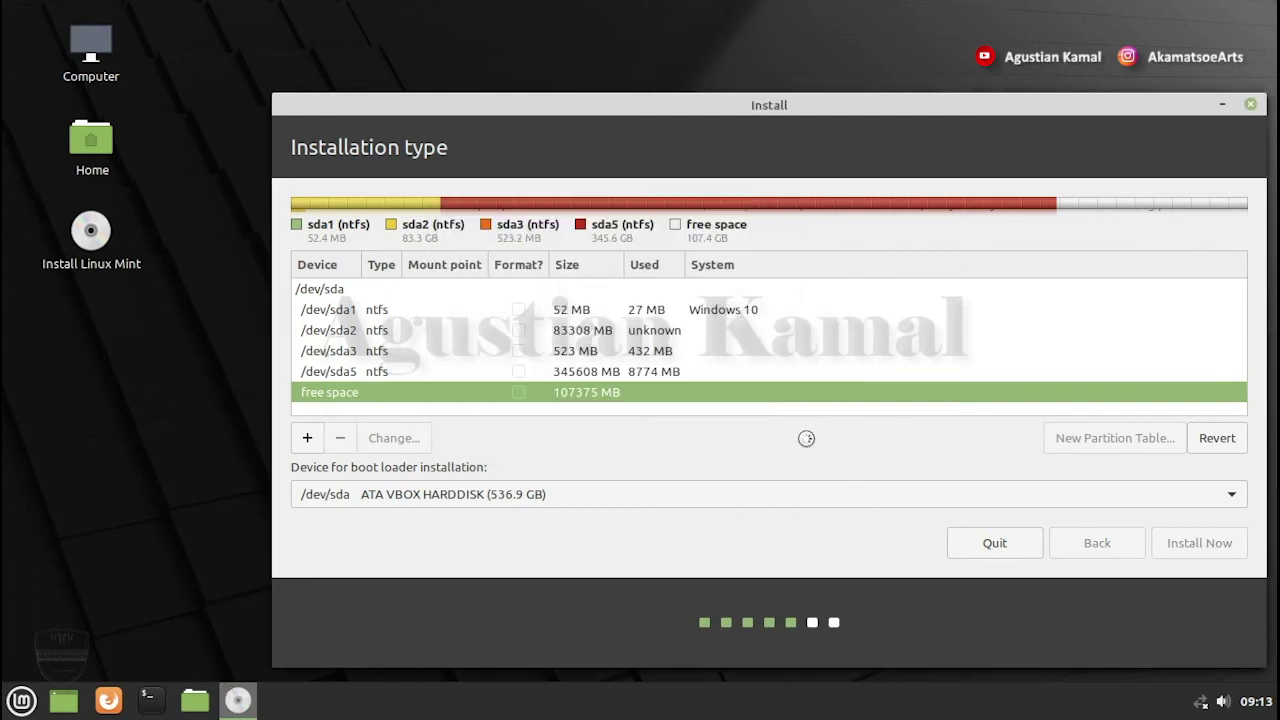
- Create sda7 from all remaining free space: a 103277 MB ext4 partition mounted at /
left_click(308, 440)
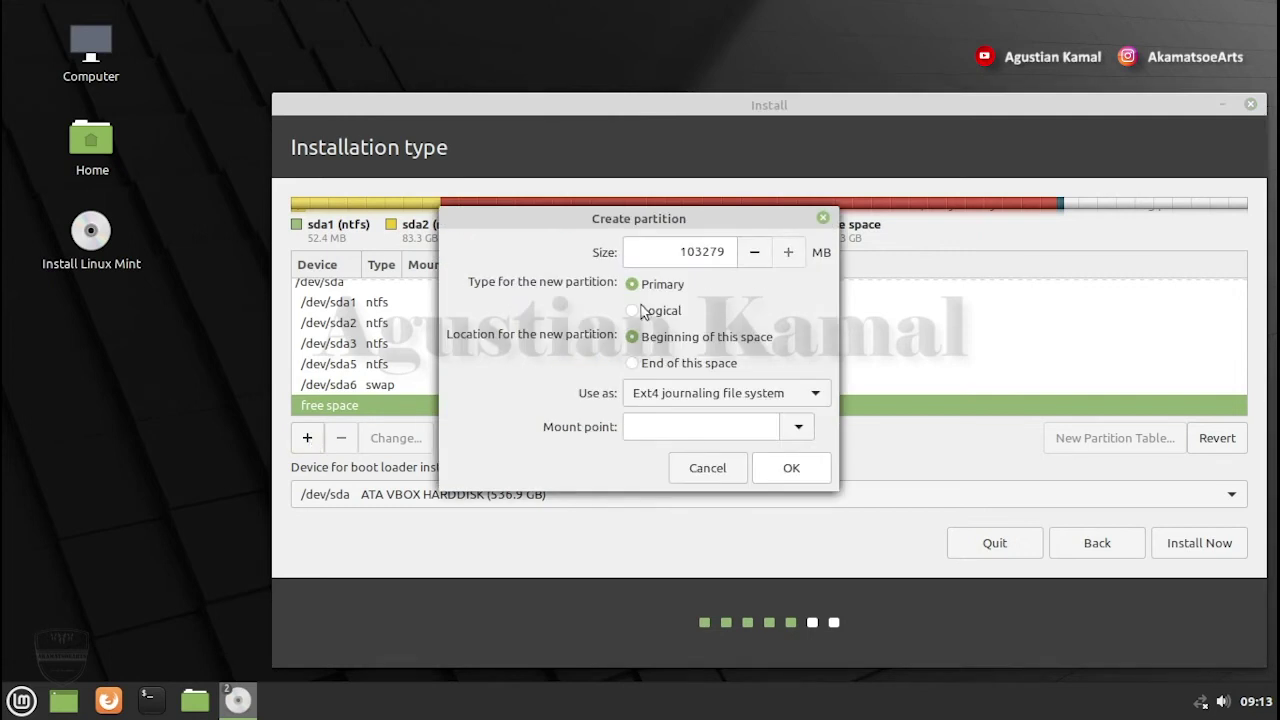
left_click_drag(699, 222, 798, 233)
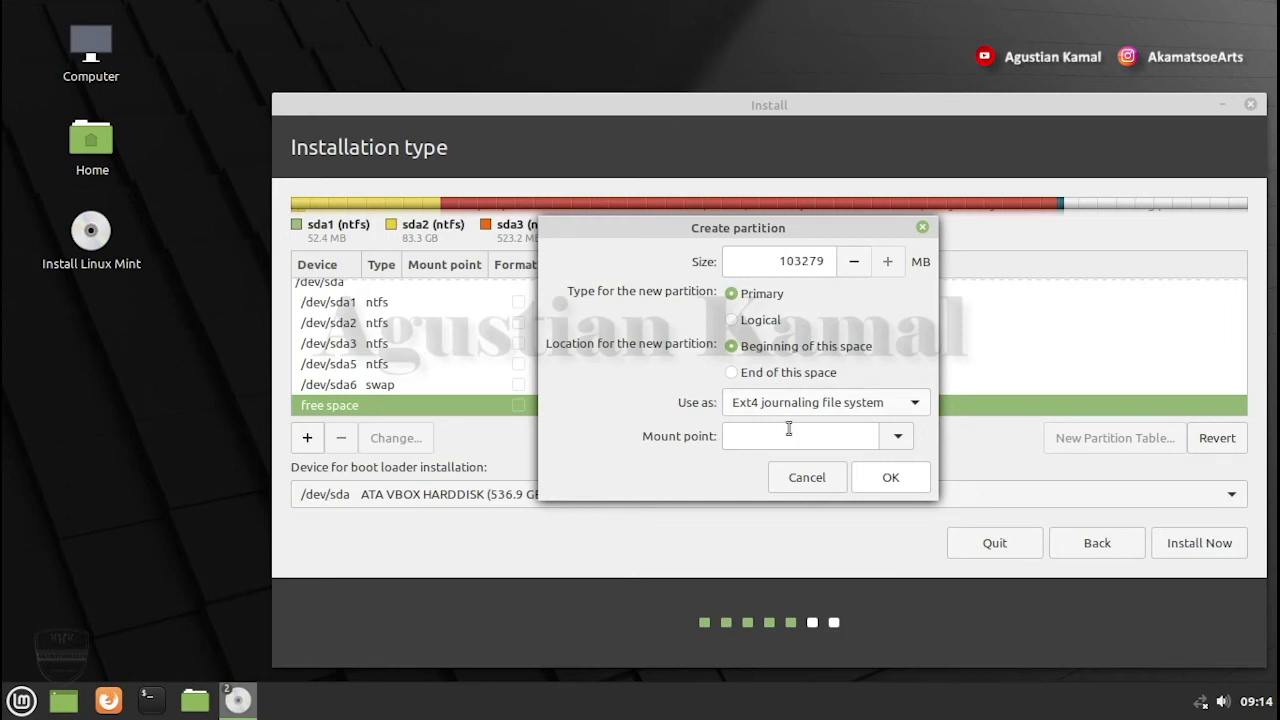
left_click(898, 440)
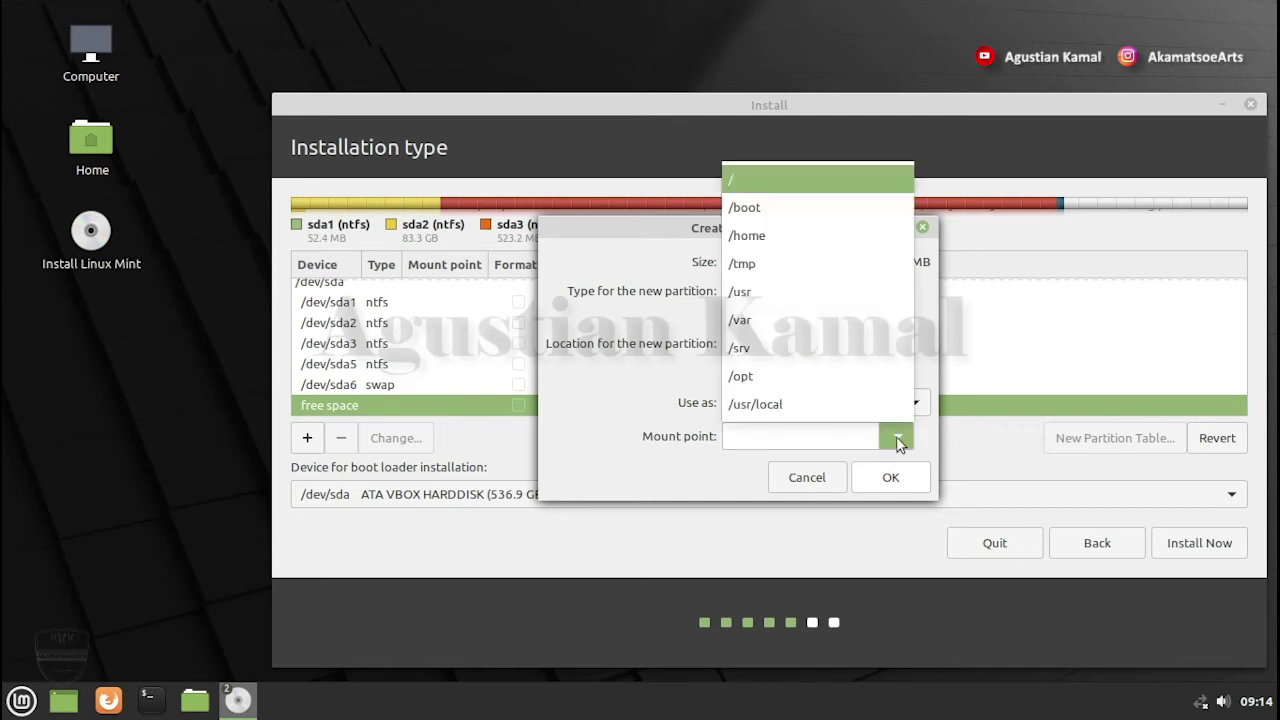
left_click(765, 179)
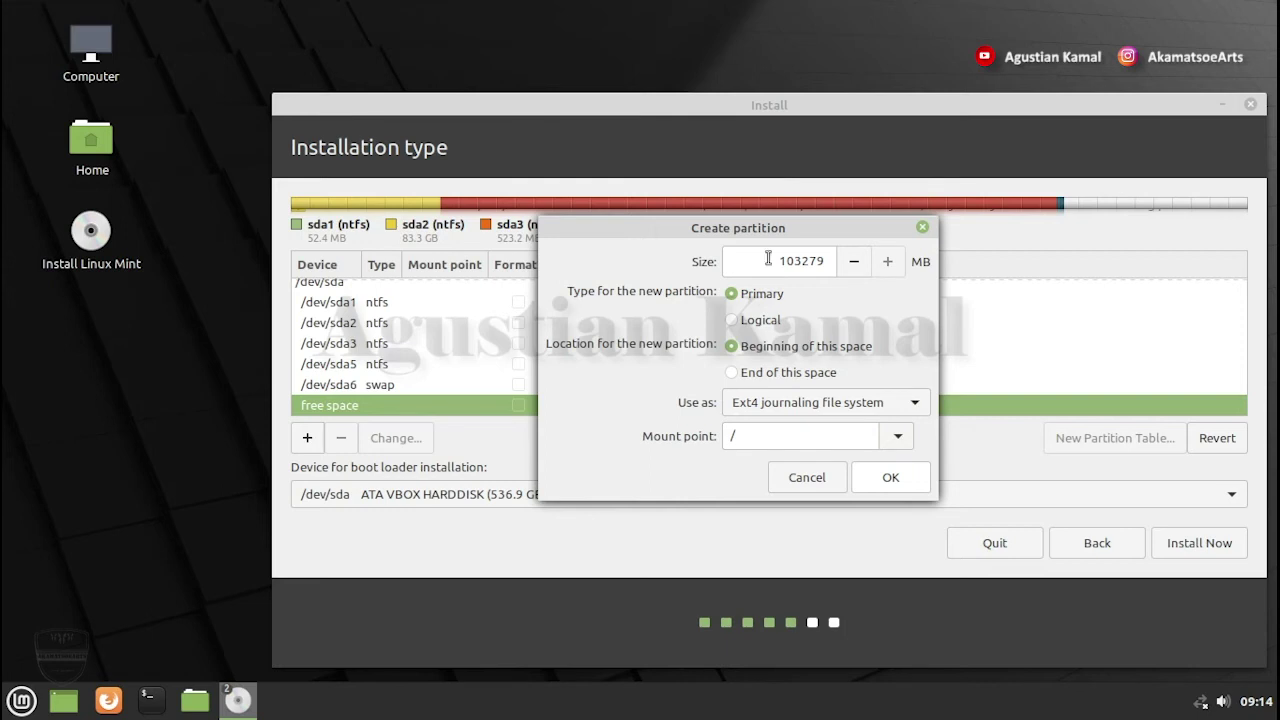
left_click(893, 479)
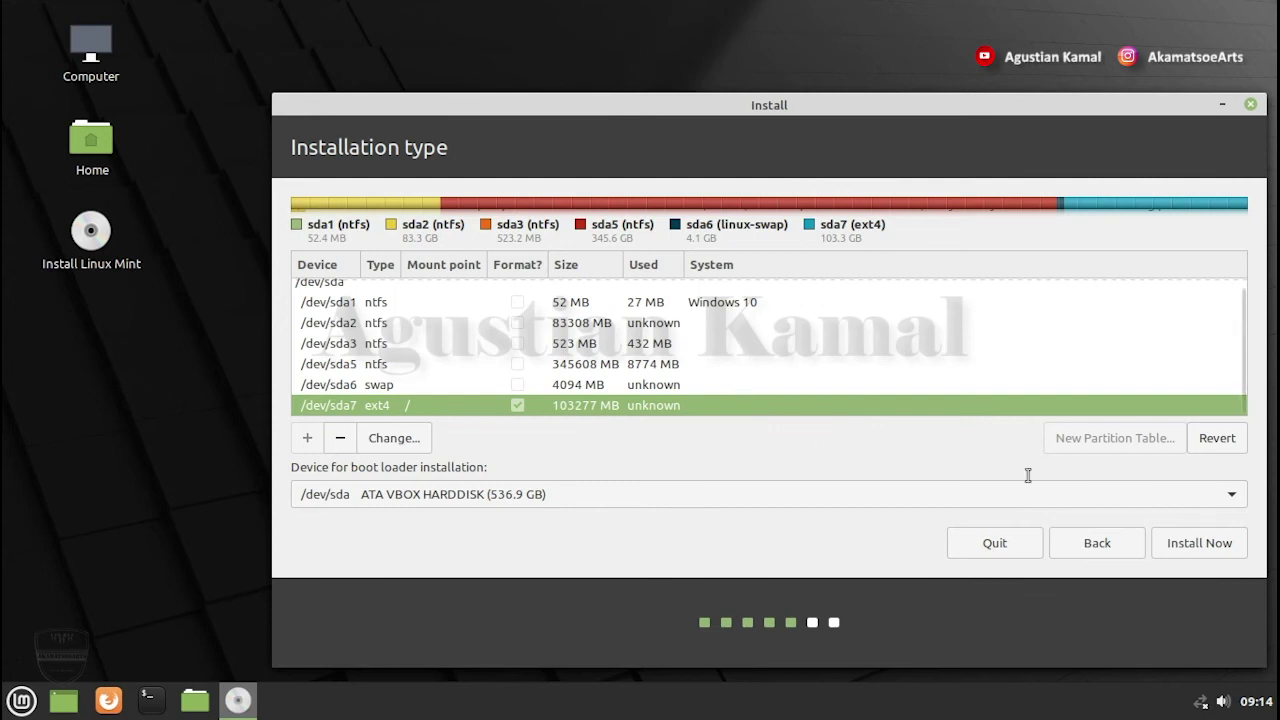
- Start installing with the new layout, confirm writing changes to disk, and set timezone to Jakarta
left_click(1182, 553)
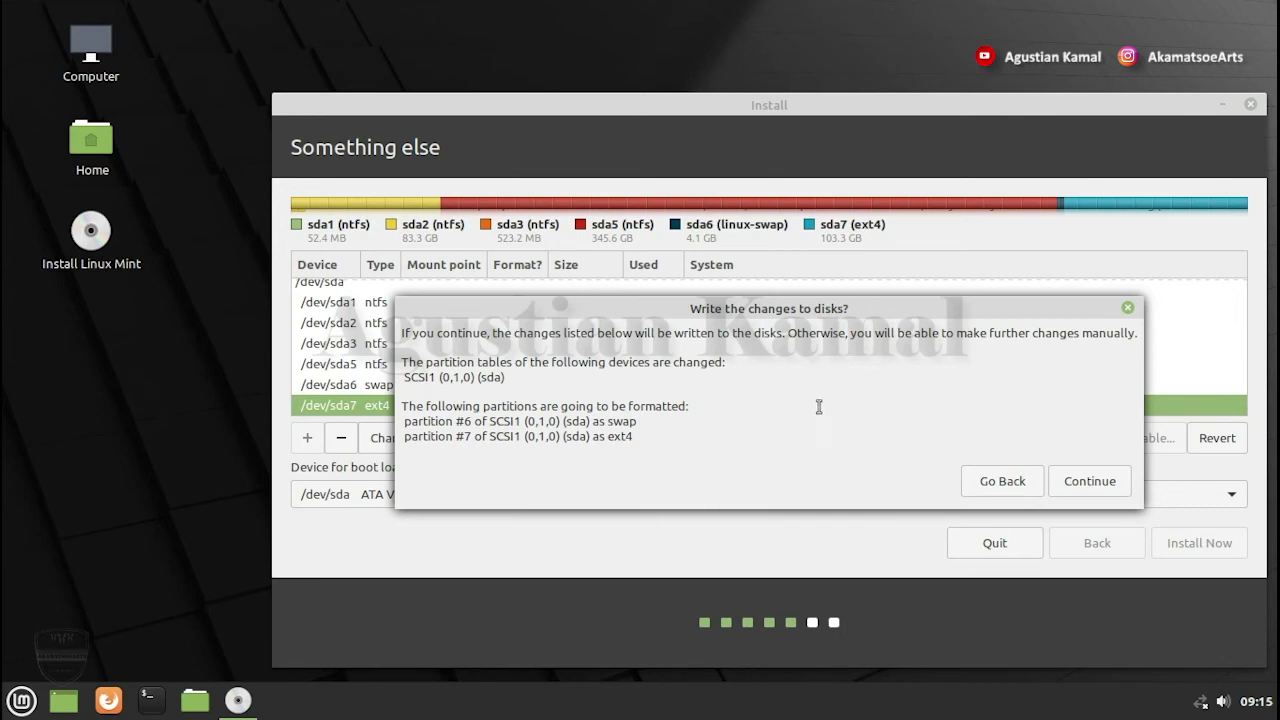
left_click(1090, 482)
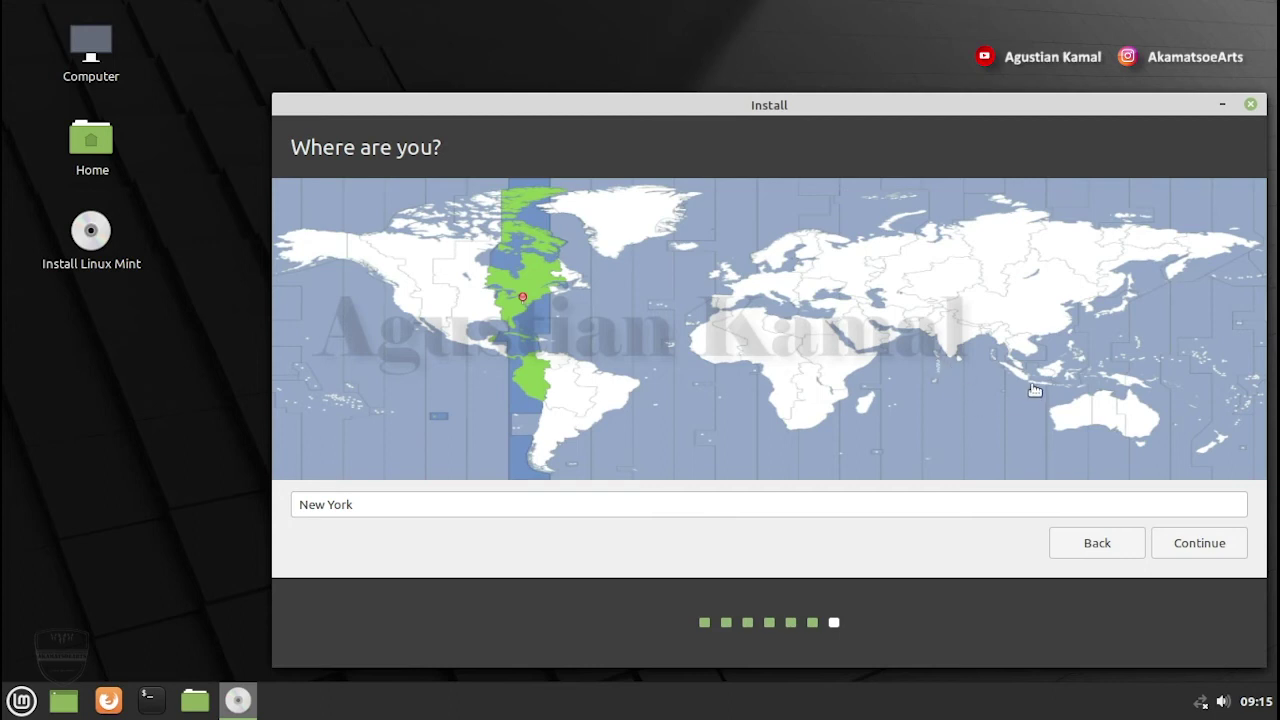
left_click(1035, 390)
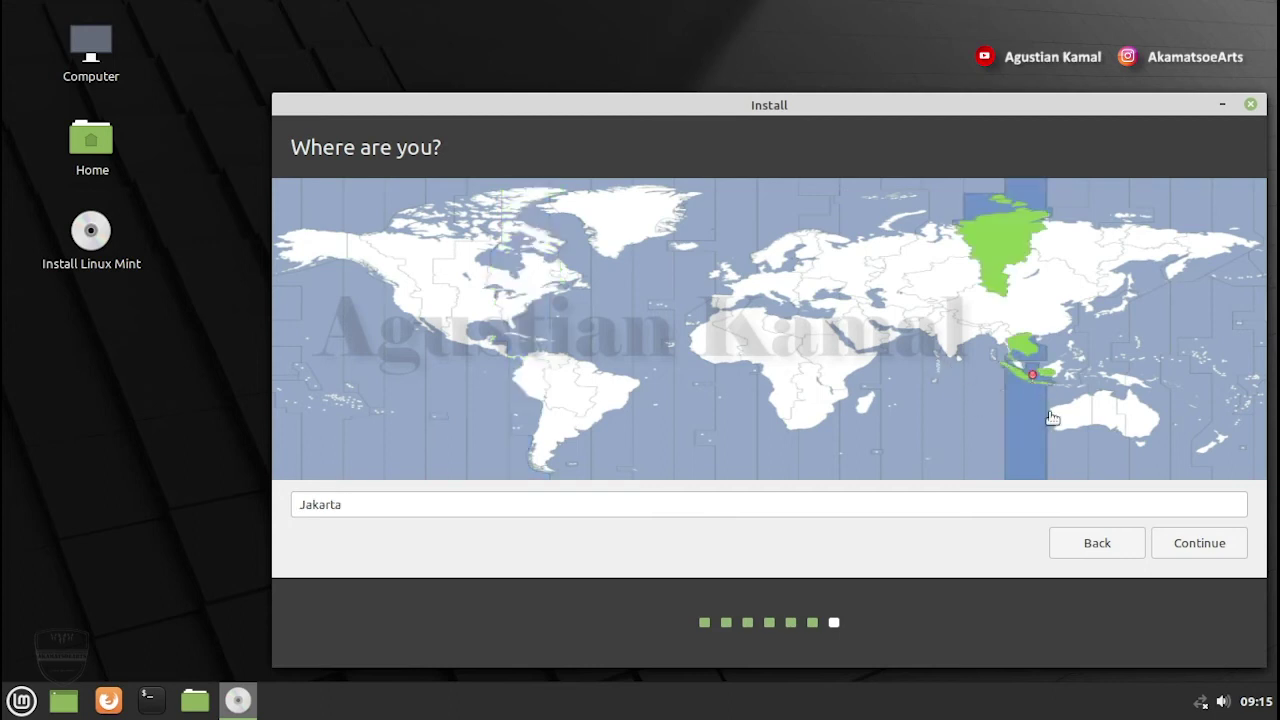
left_click(1183, 552)
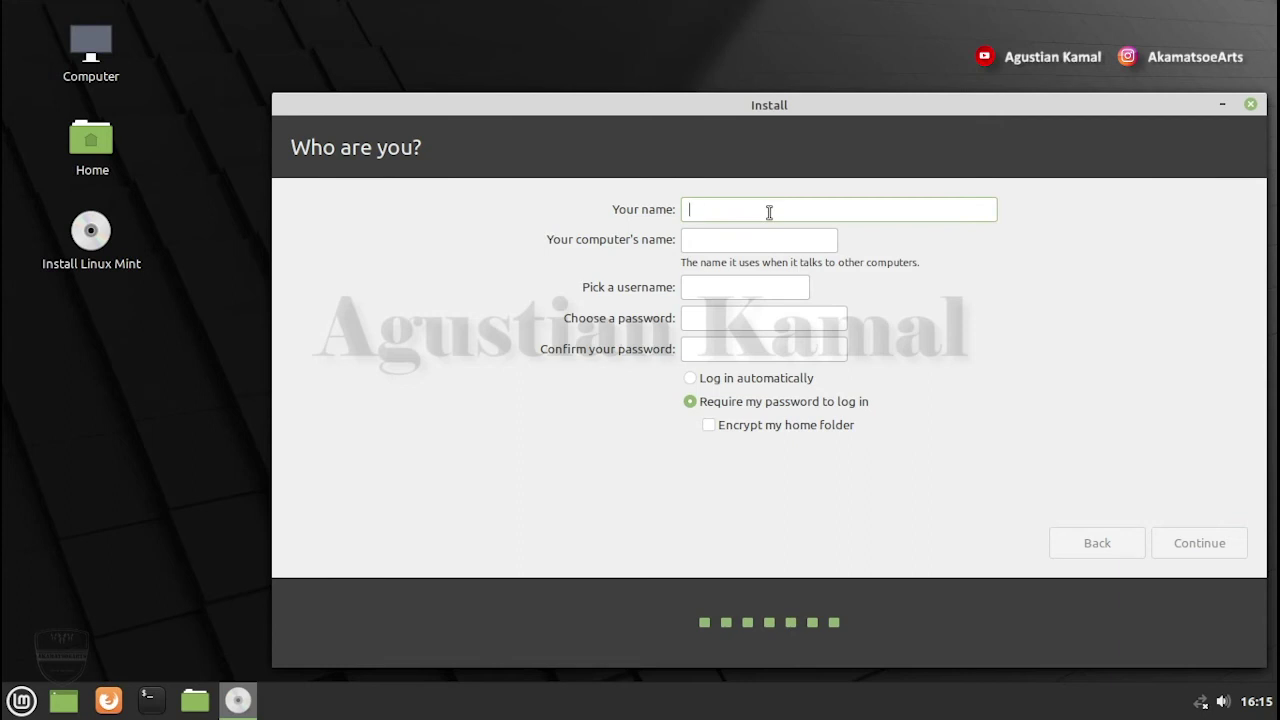
- Enter the user's name and a confirmed account password, then let the installation copy files
type("agustiankamal")
left_click(802, 314)
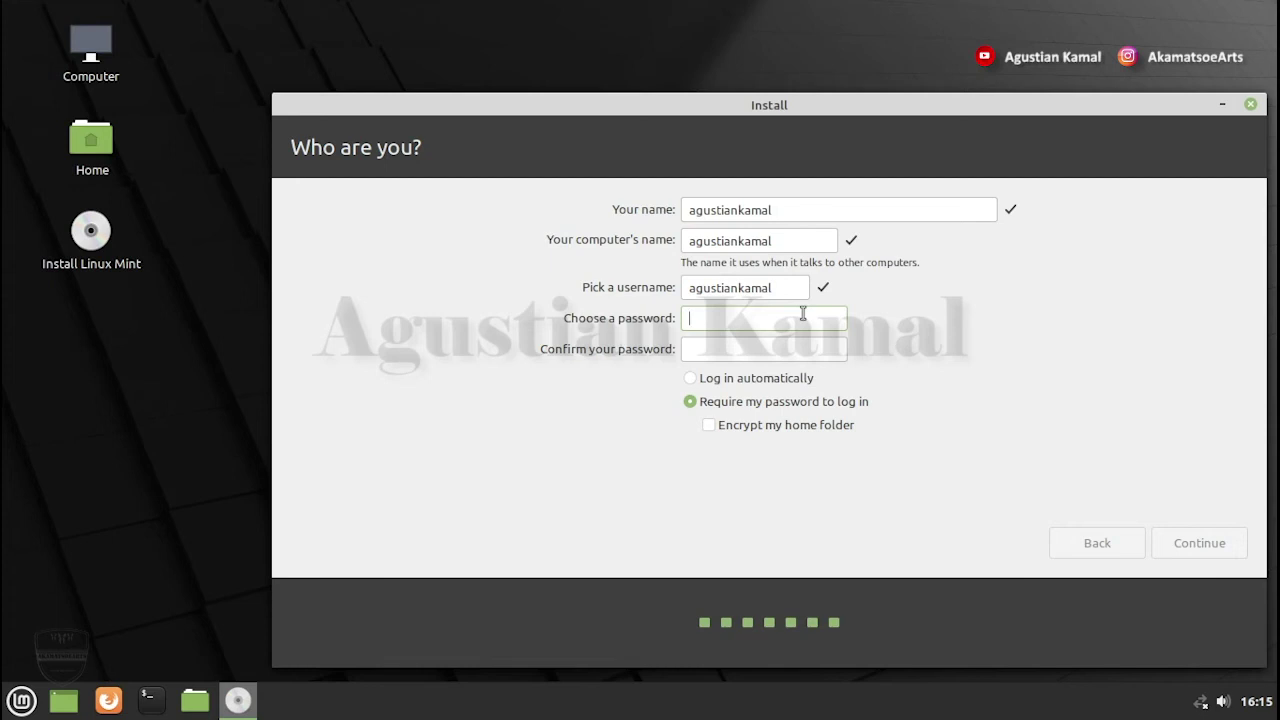
type("*******")
key("Tab")
type("*******")
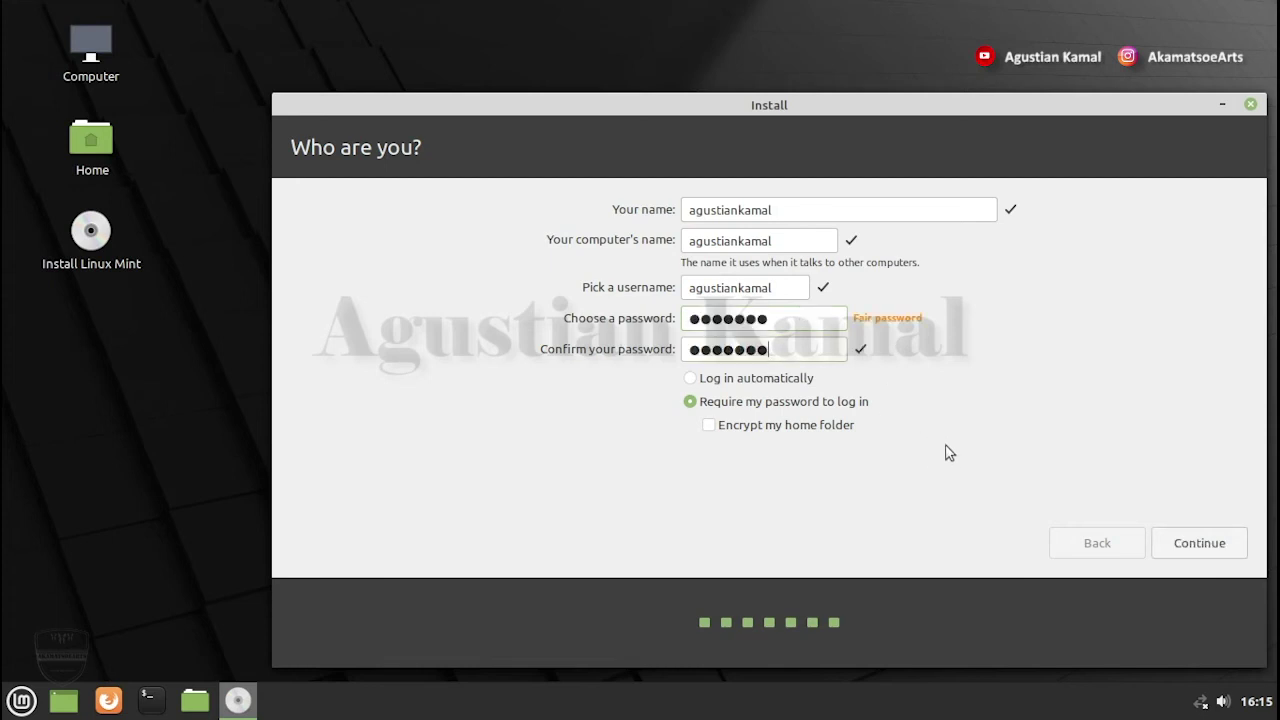
left_click(1185, 541)
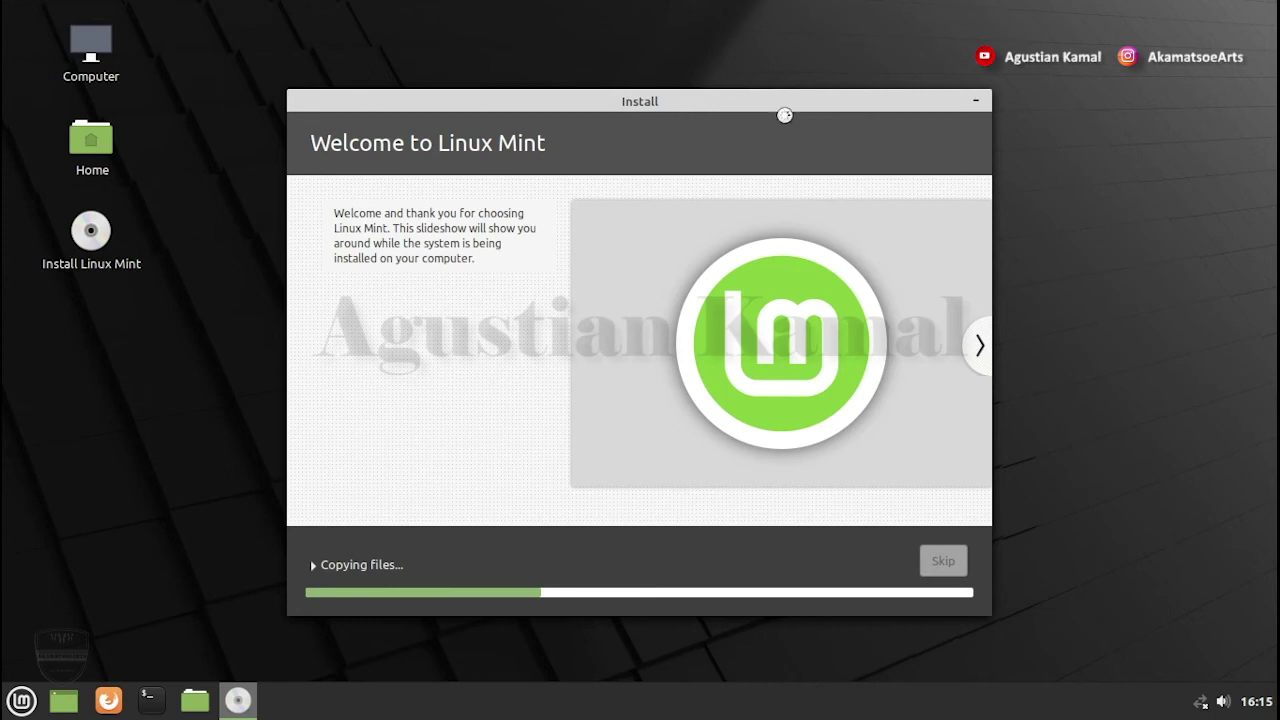
left_click_drag(808, 107, 989, 141)
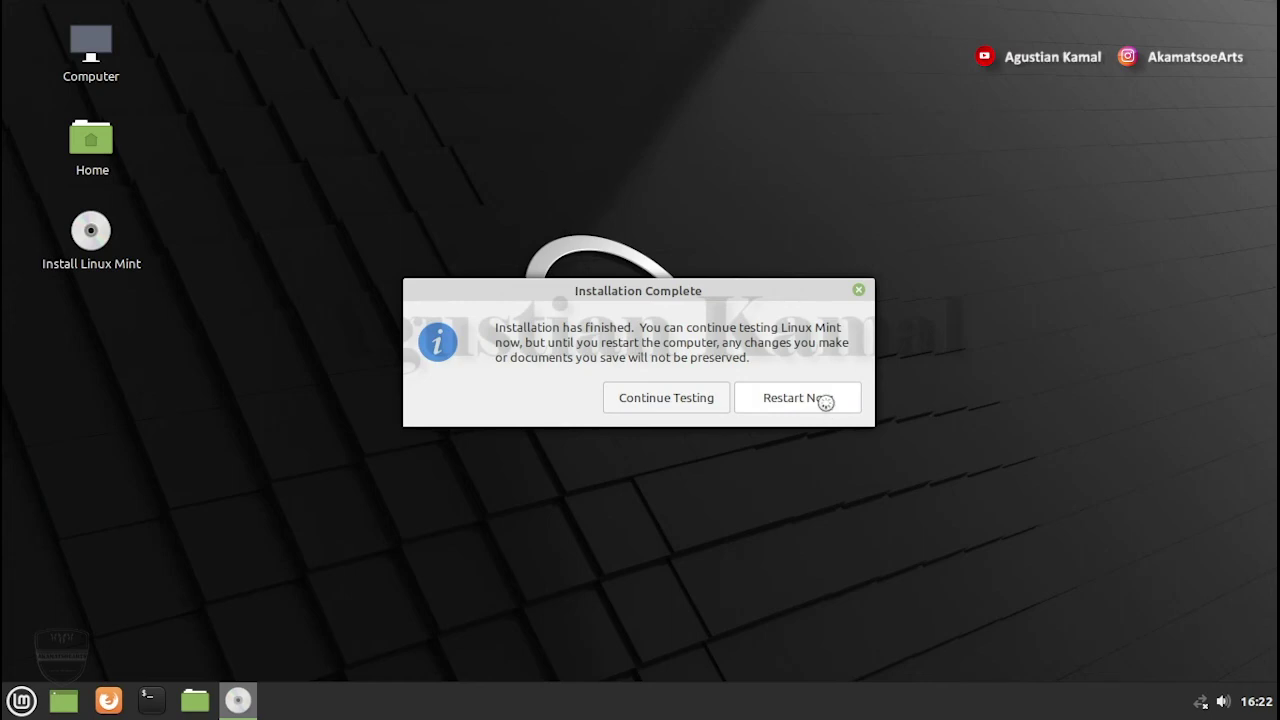
- Restart into GRUB, review its entries, and boot Linux Mint 20.2 Cinnamon
left_click(823, 398)
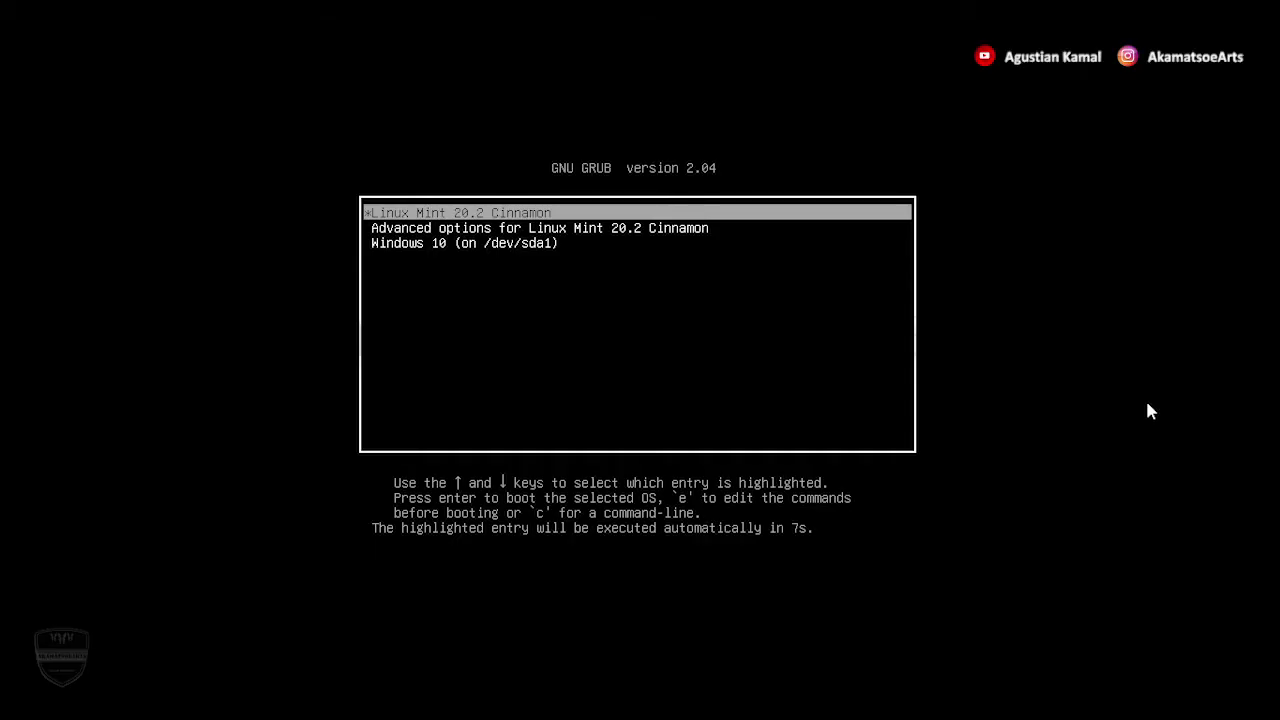
key("Down")
key("Down")
key("Up")
key("Up")
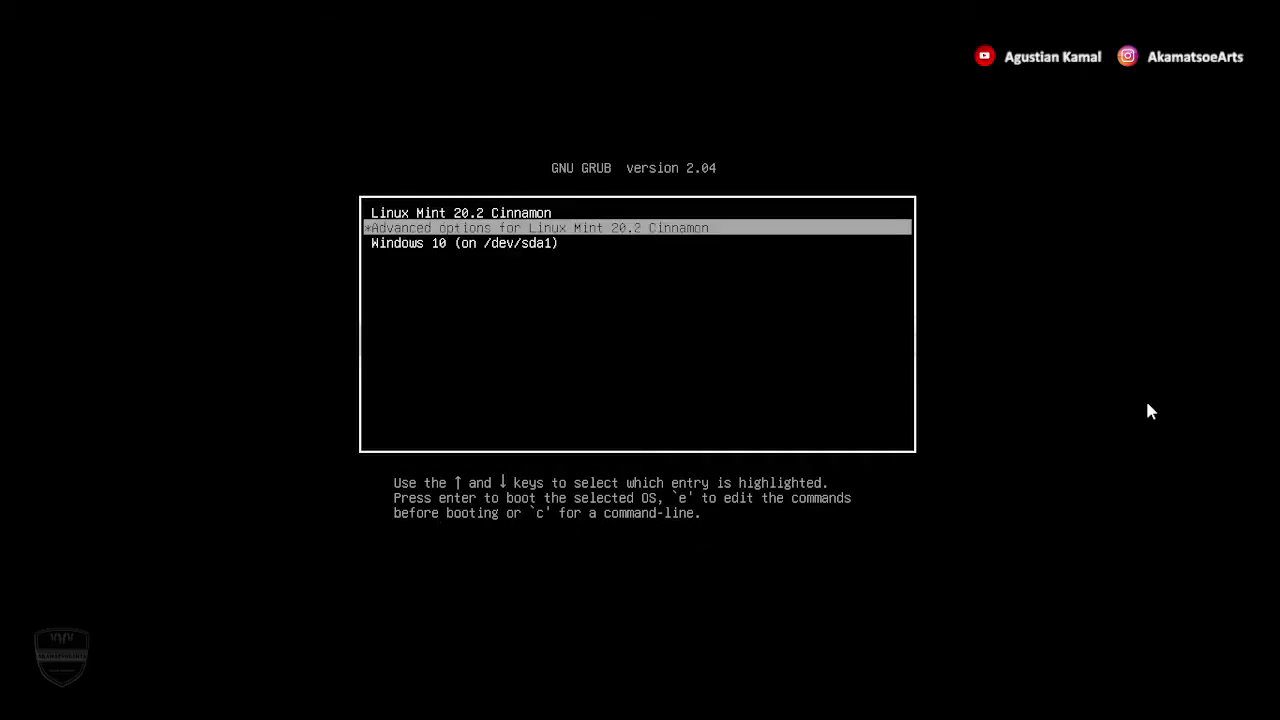
key("Down")
key("Down")
key("Up")
key("Up")
key("Down")
key("Down")
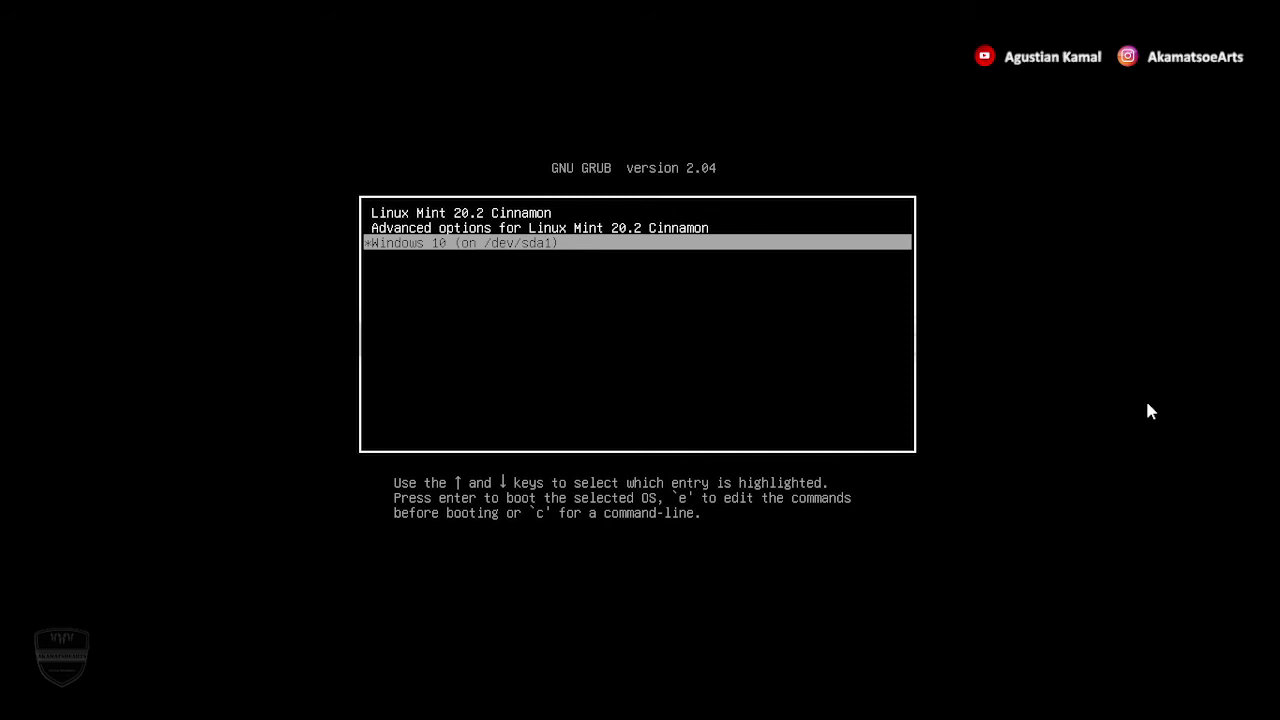
key("Up")
key("Up")
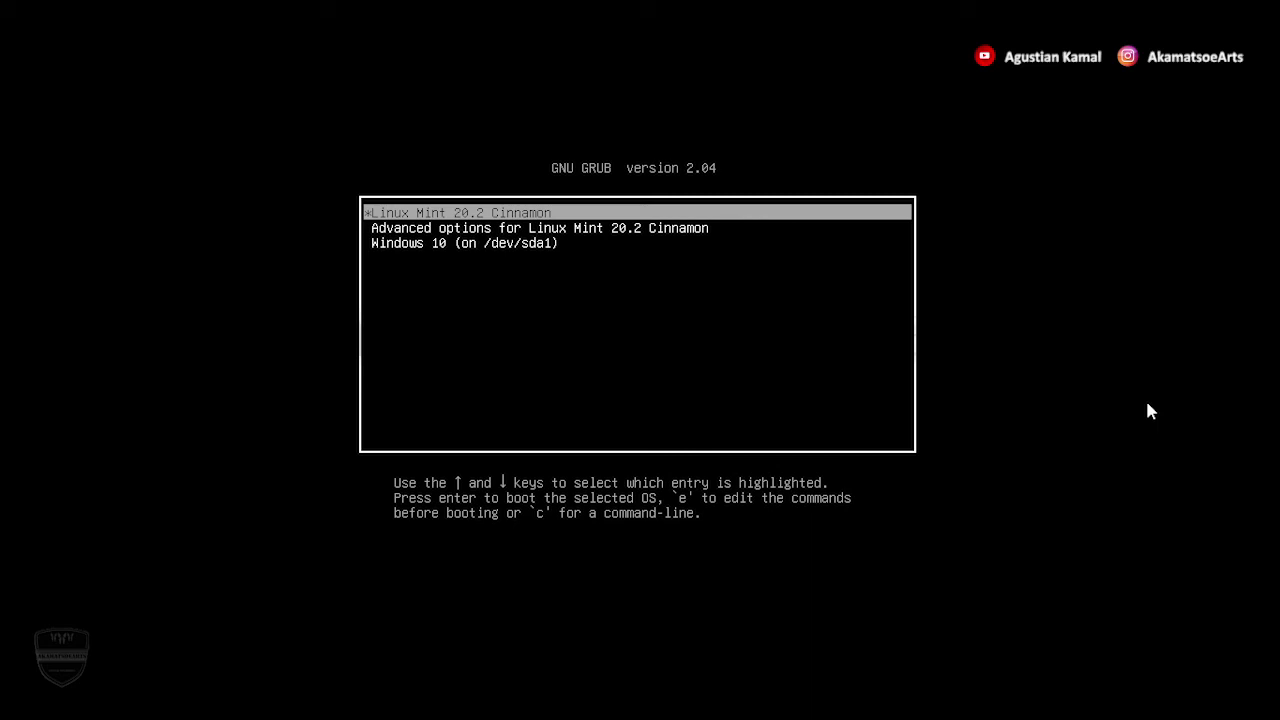
key("Return")
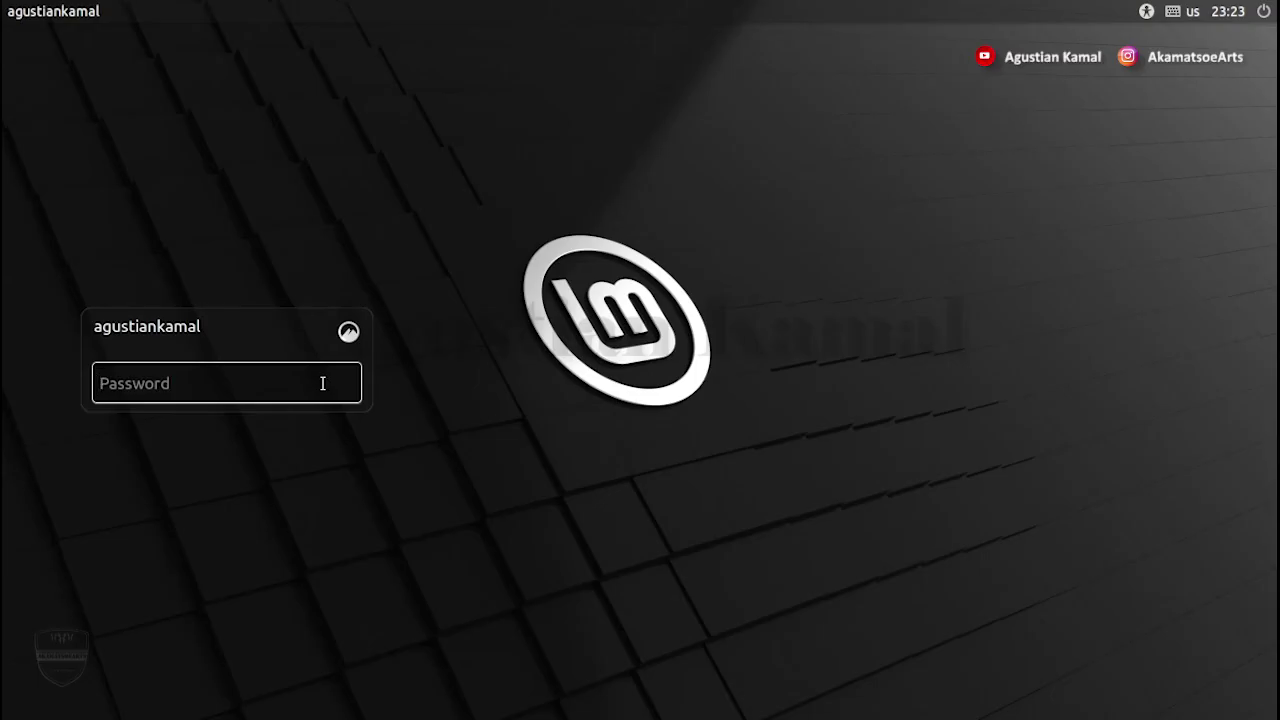
- Log in with the account password, close the Welcome window, and restart from the Mint menu
type("•••••••")
key("Return")
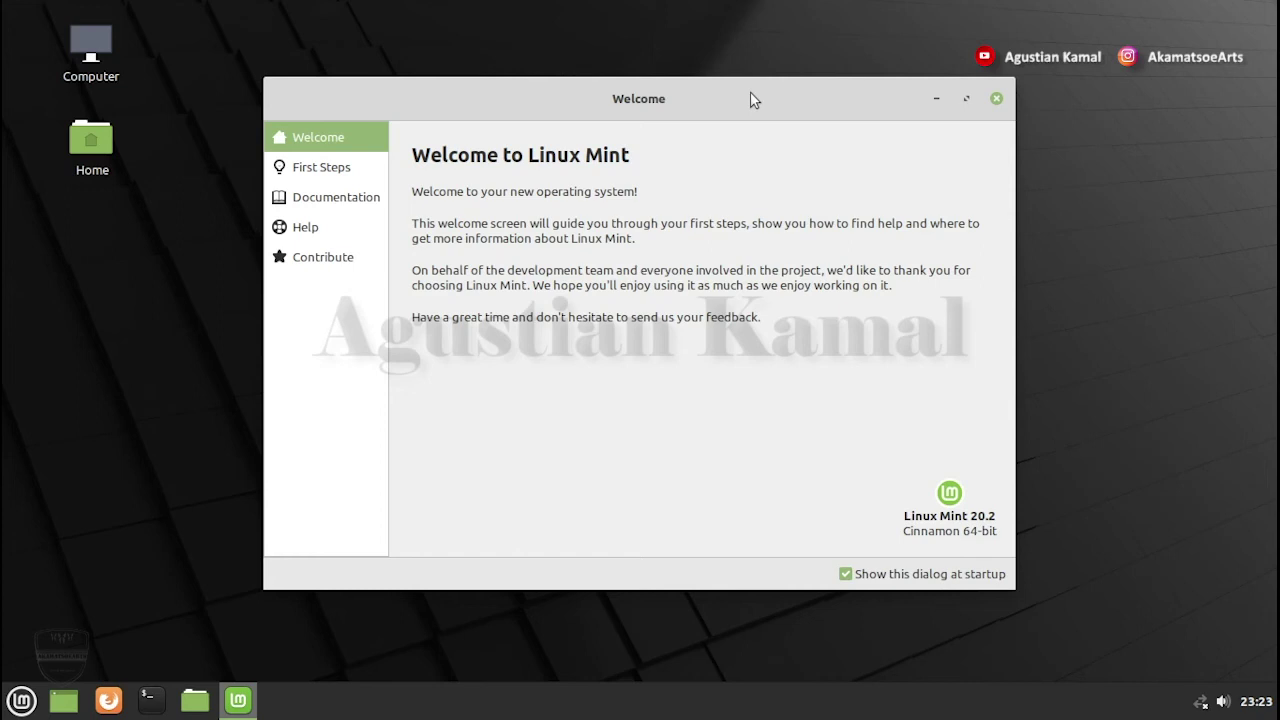
left_click(996, 98)
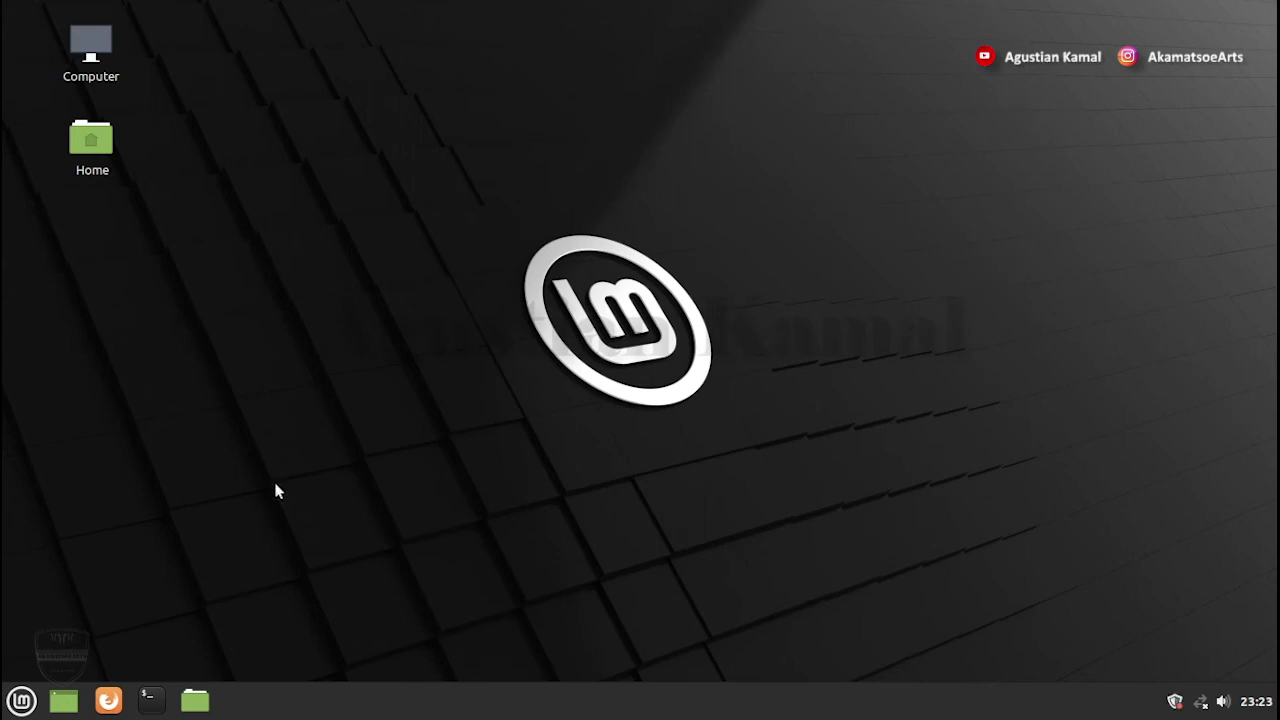
left_click(22, 700)
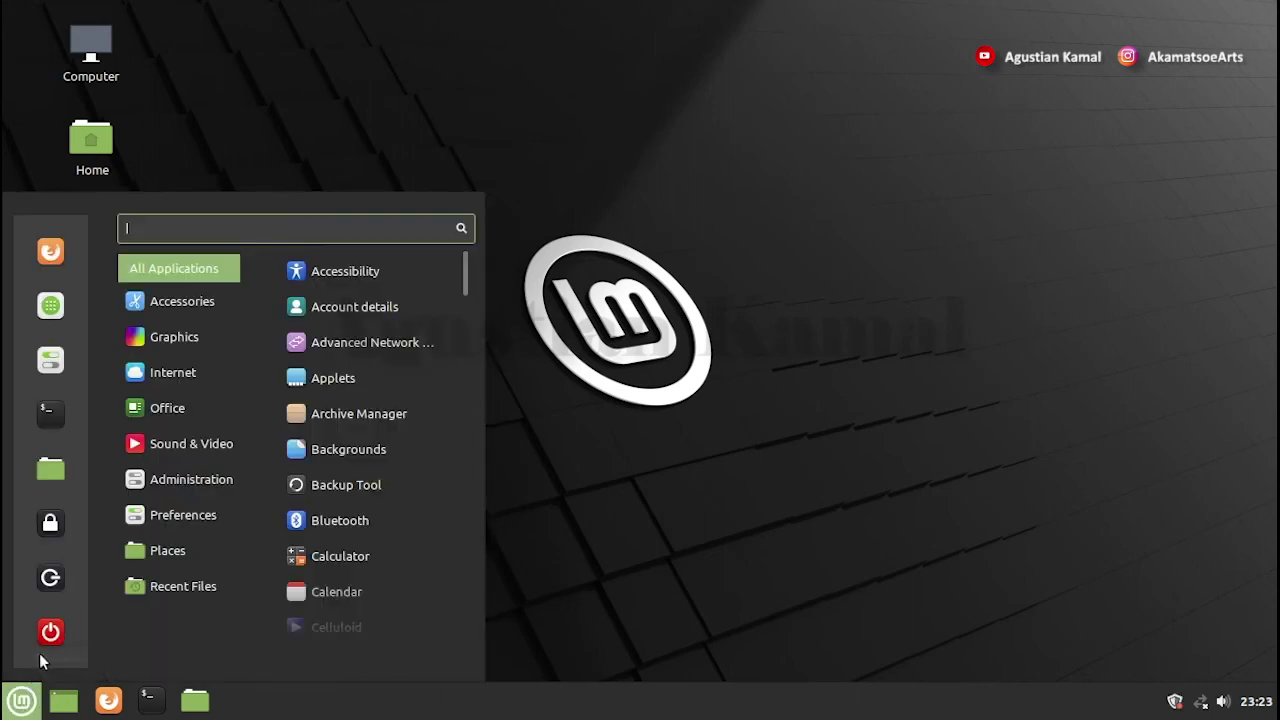
left_click(50, 631)
left_click(607, 394)
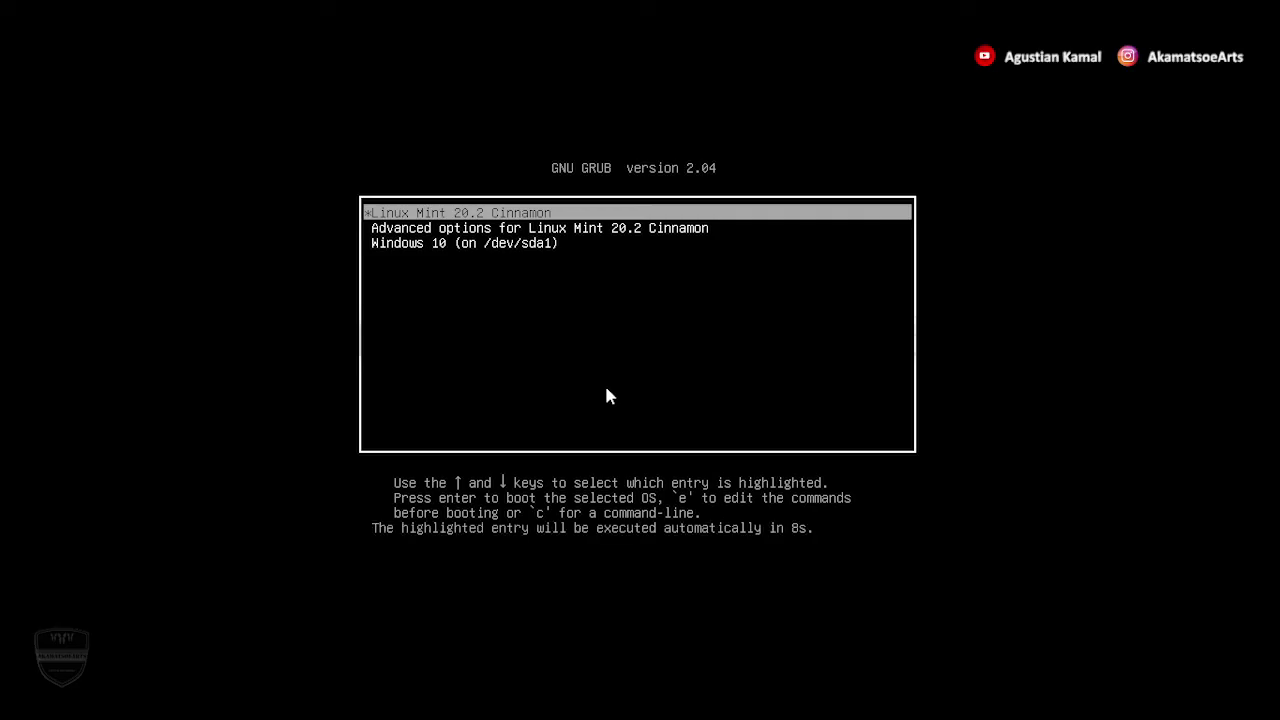
- Boot Windows 10 (on /dev/sda1) from GRUB, then choose Windows 10 over UNetbootin in Boot Manager
key("Down")
key("Down")
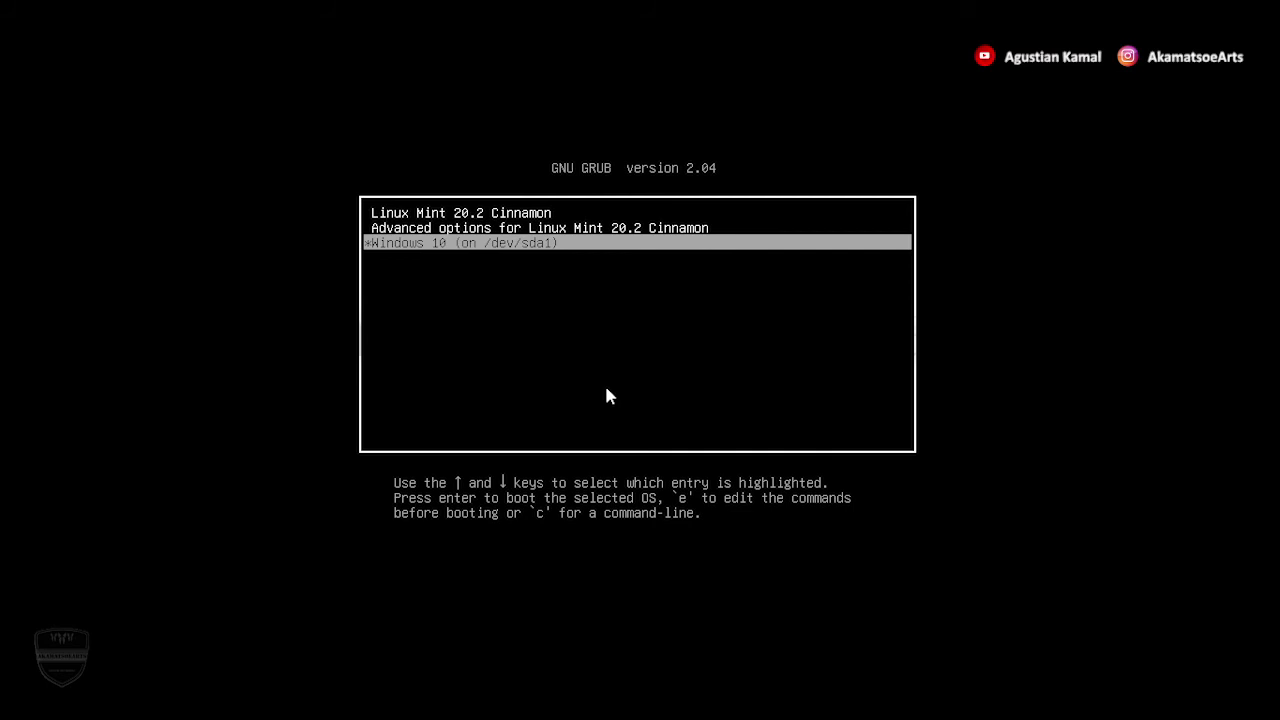
key("Return")
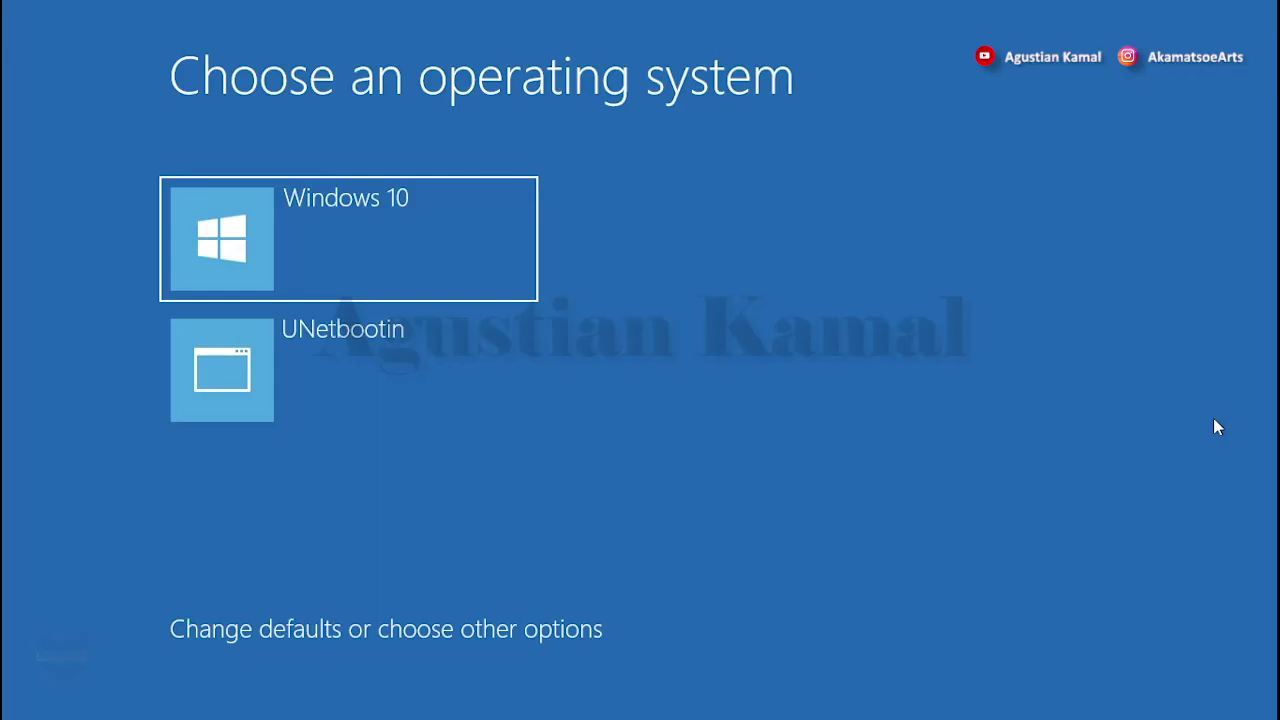
key("Down")
key("Up")
key("Down")
key("Up")
key("Down")
key("Up")
key("Down")
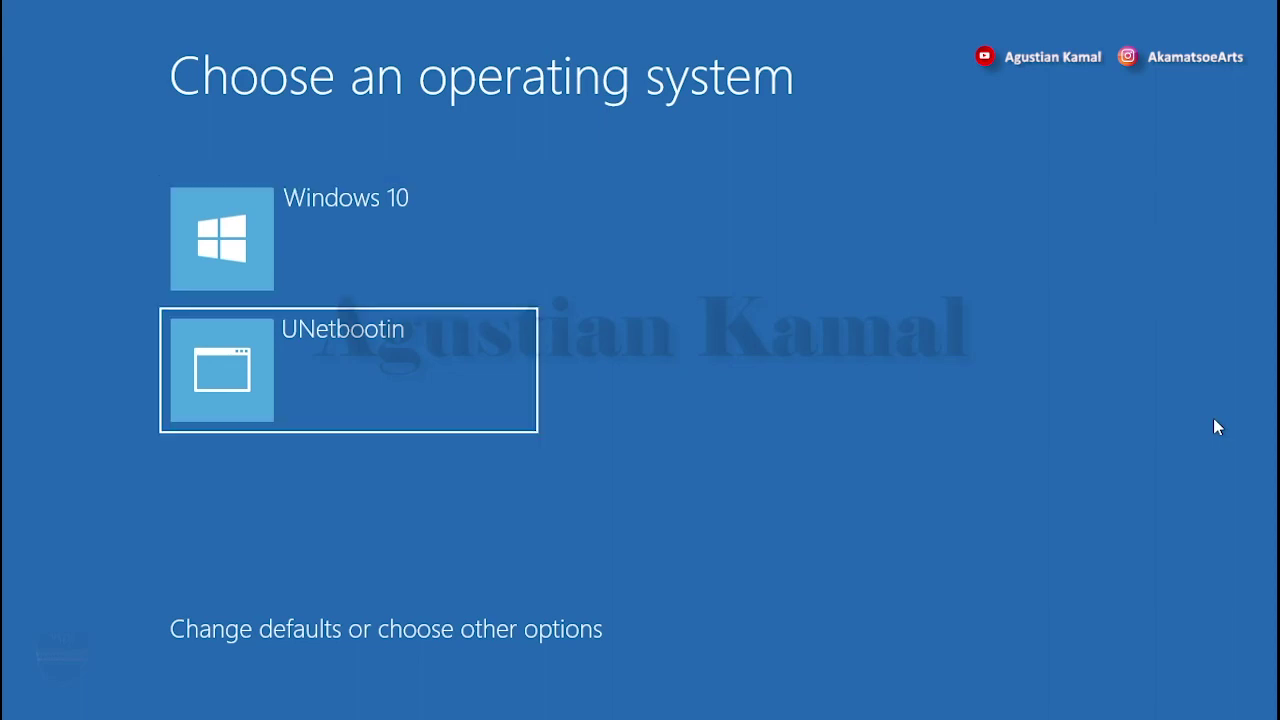
key("Up")
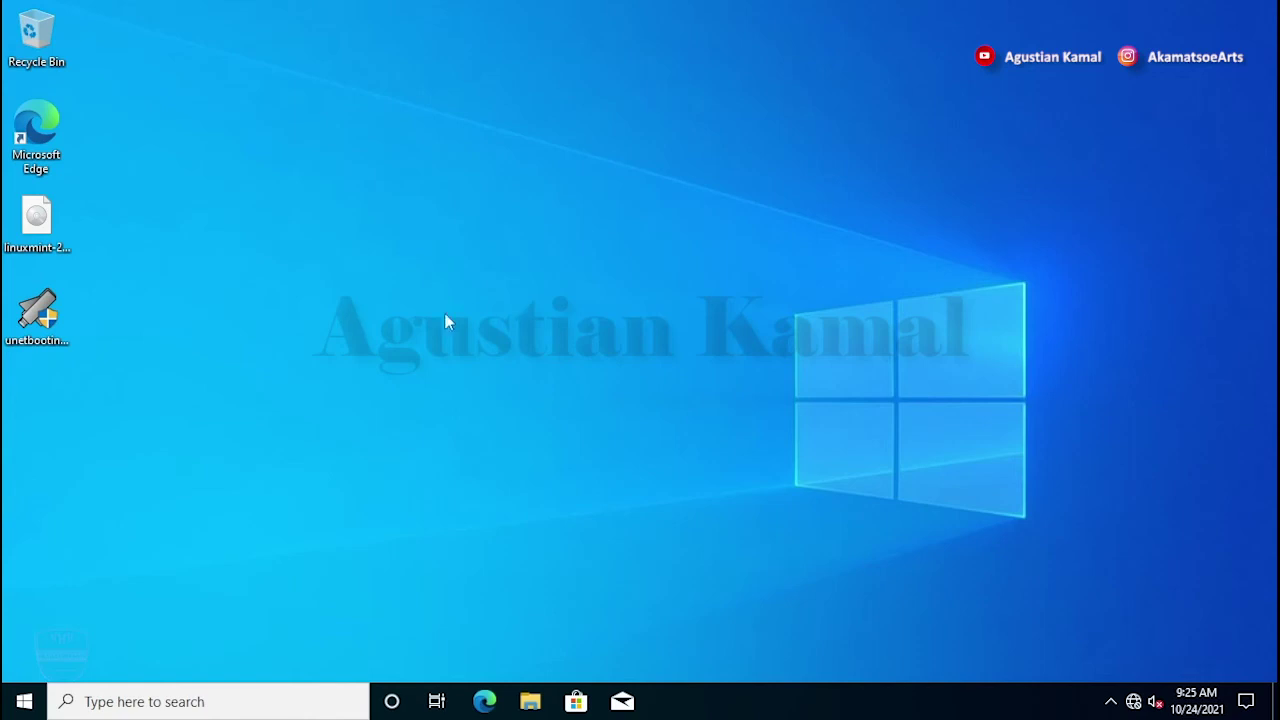
- Run unetbootin-windows-702.exe as administrator and remove the installed UNetbootin version
double_click(57, 342)
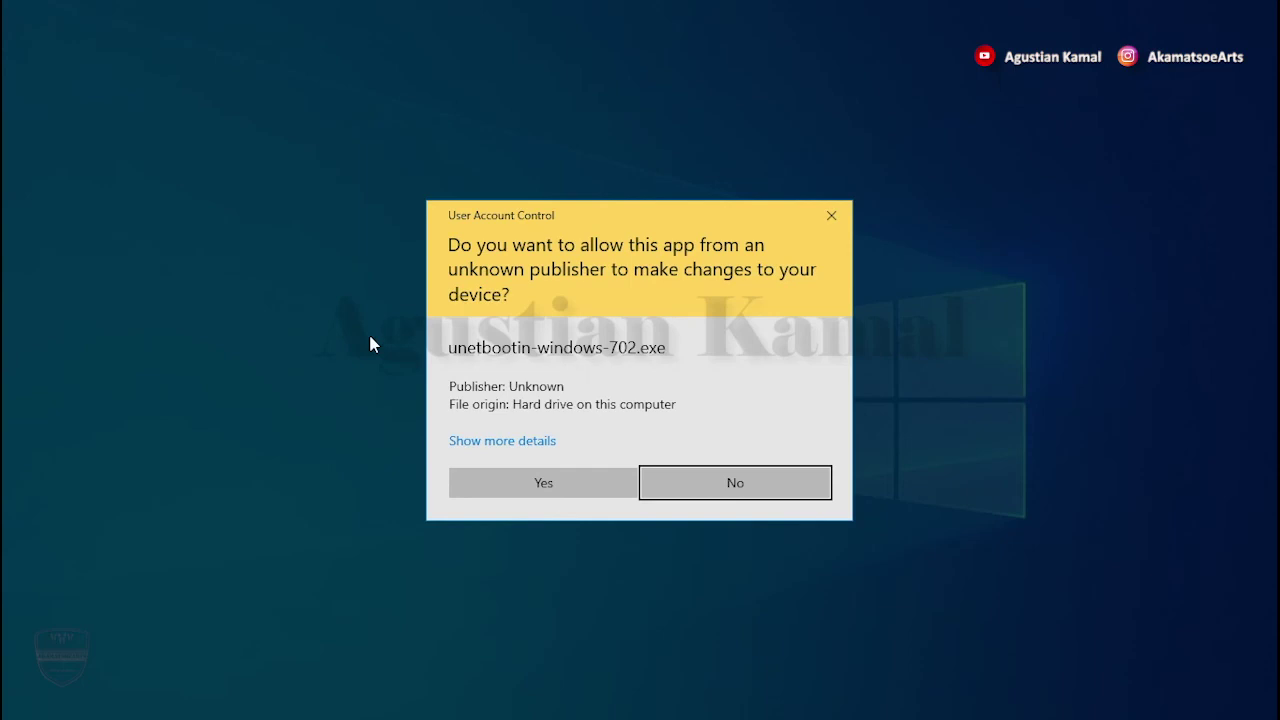
left_click(528, 482)
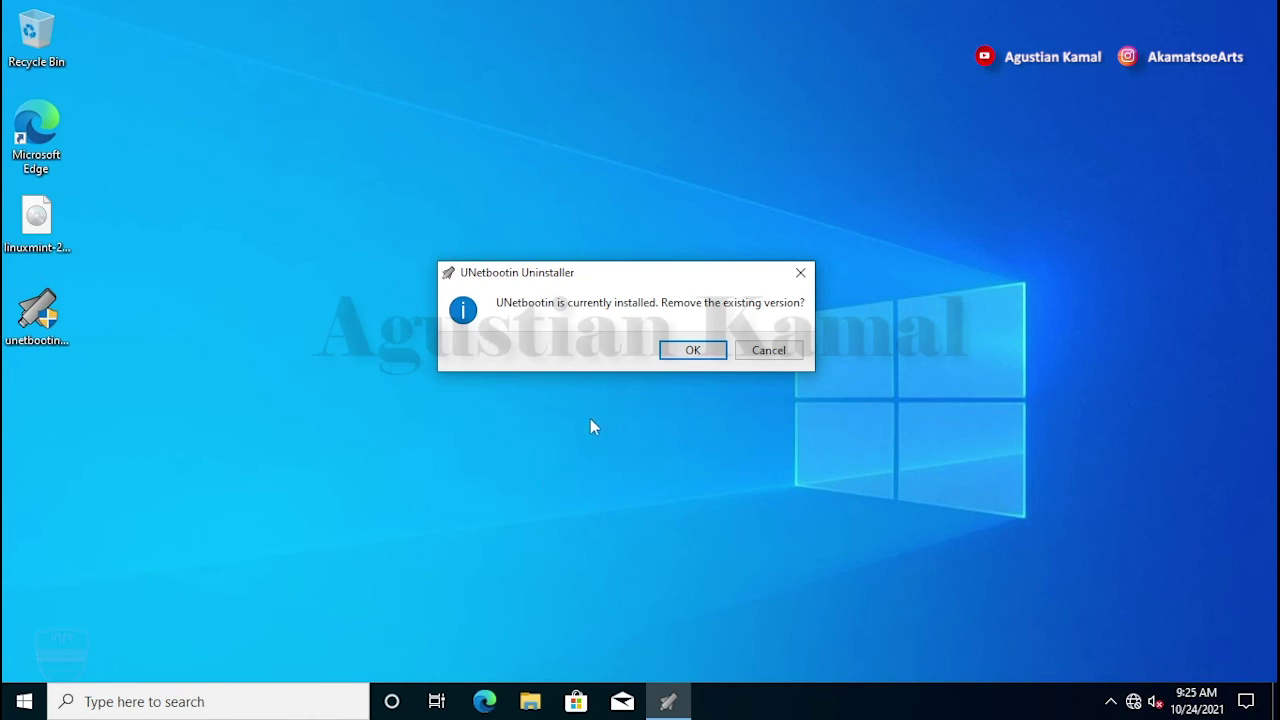
left_click(692, 351)
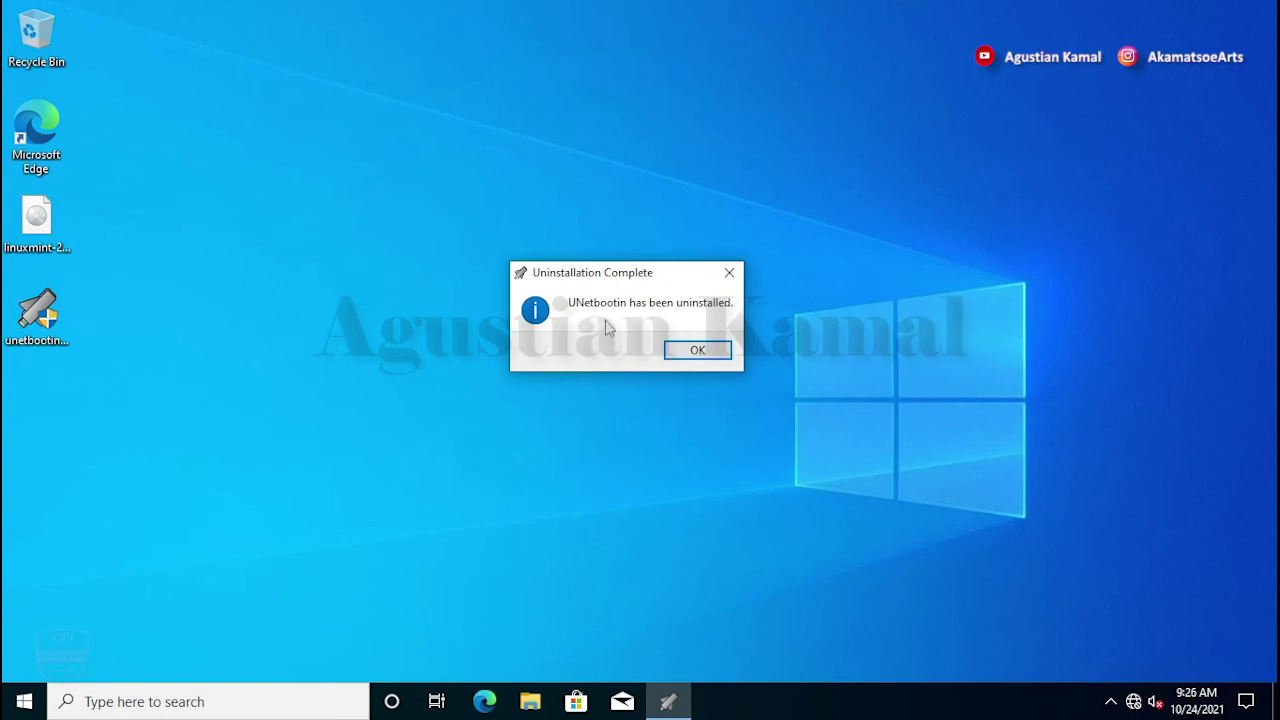
left_click(697, 350)
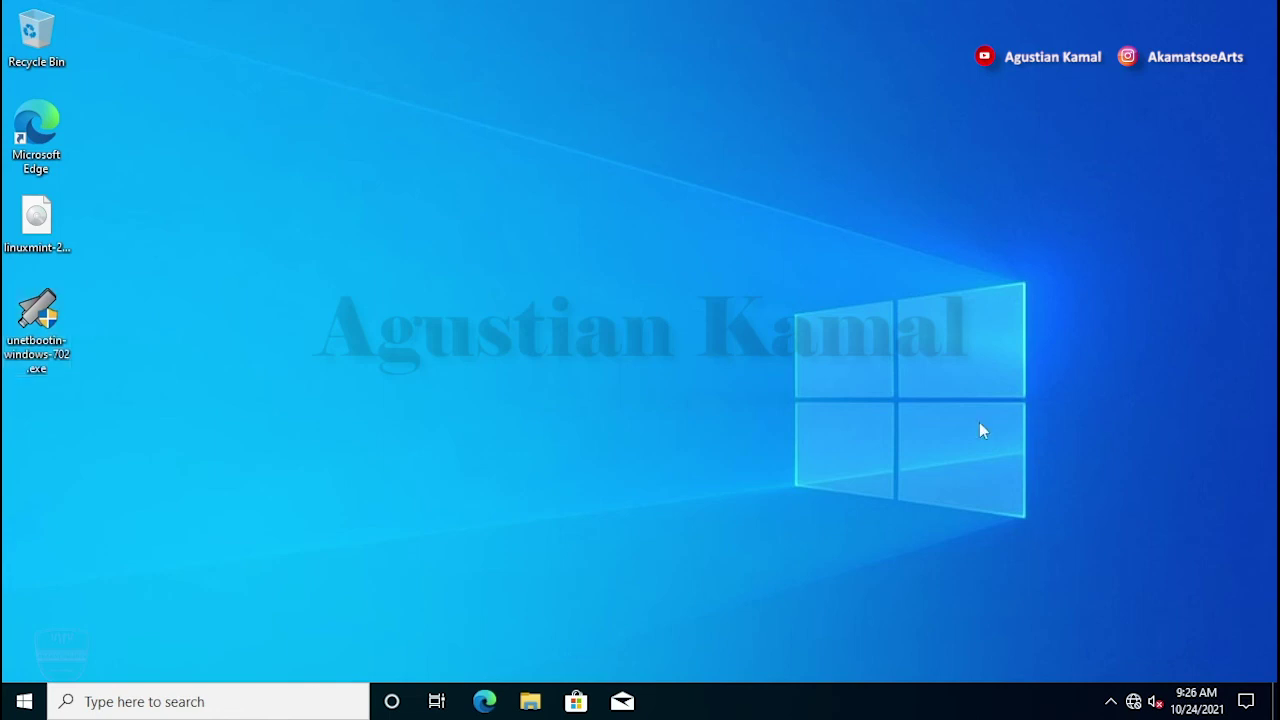